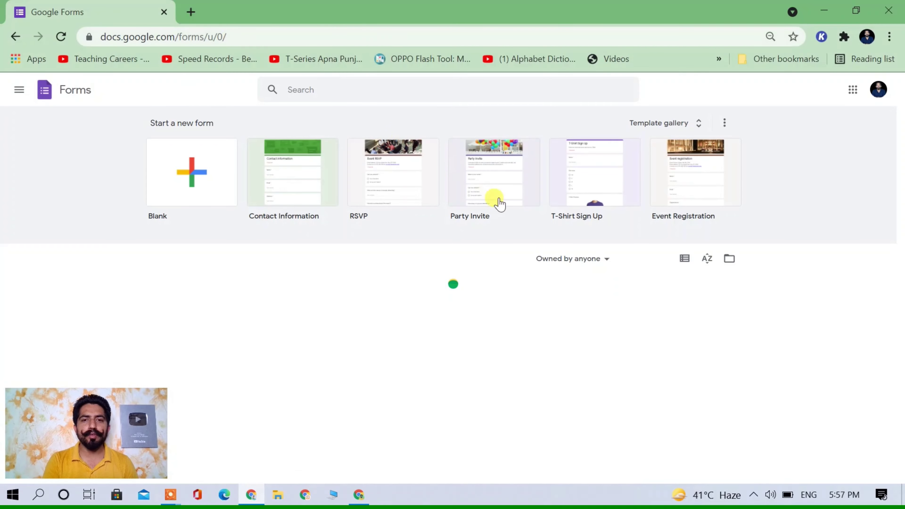
Browse the recent forms and open the 10+2 Biologhy form.
{"action": "scroll", "coordinate": [812, 287], "scroll_direction": "down", "scroll_amount": 1}
{"action": "scroll", "coordinate": [813, 287], "scroll_direction": "down", "scroll_amount": 1}
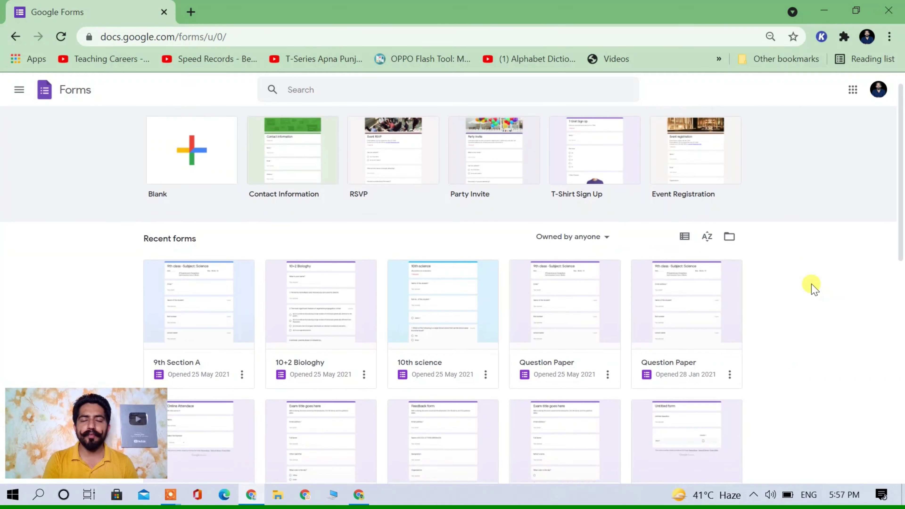
{"action": "scroll", "coordinate": [810, 287], "scroll_direction": "down", "scroll_amount": 1}
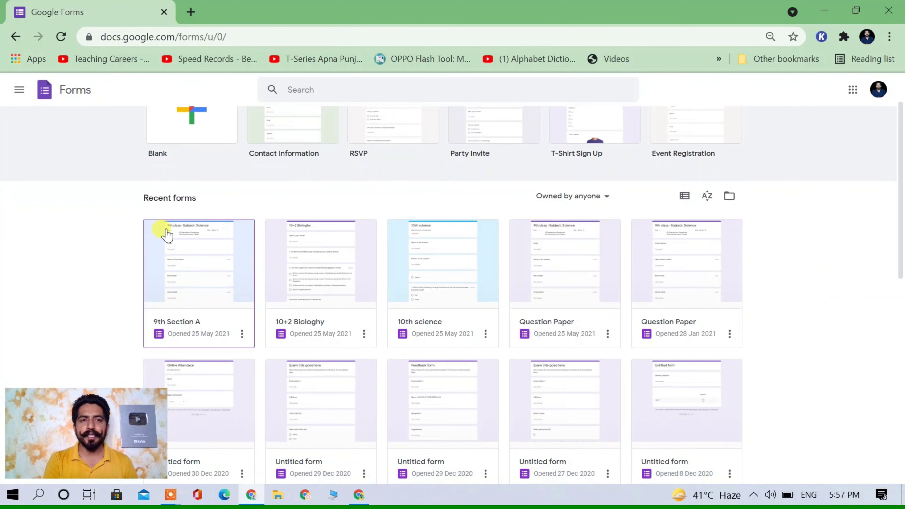
{"action": "scroll", "coordinate": [780, 420], "scroll_direction": "down", "scroll_amount": 6}
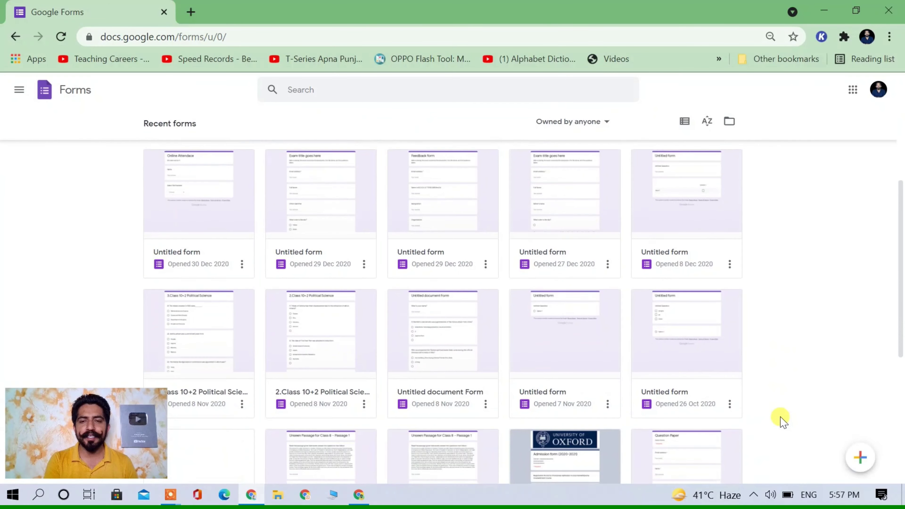
{"action": "scroll", "coordinate": [780, 420], "scroll_direction": "up", "scroll_amount": 5}
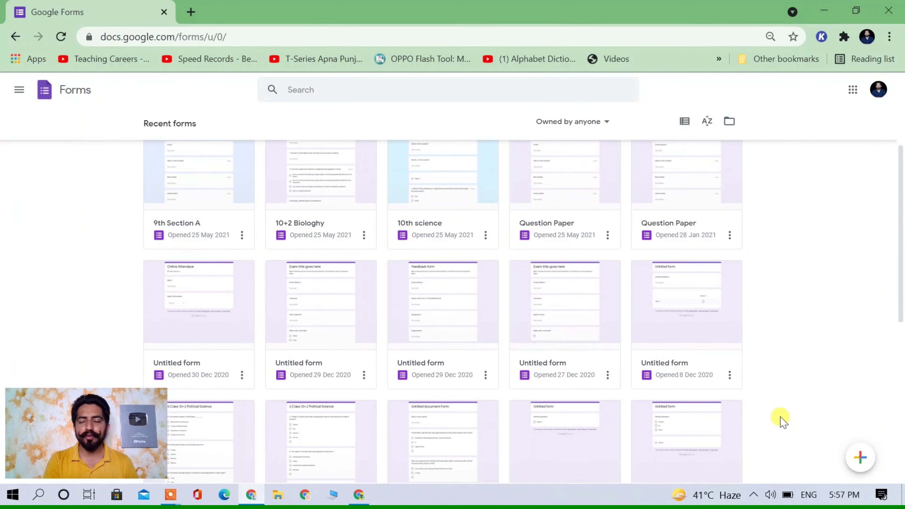
{"action": "scroll", "coordinate": [780, 420], "scroll_direction": "up", "scroll_amount": 2}
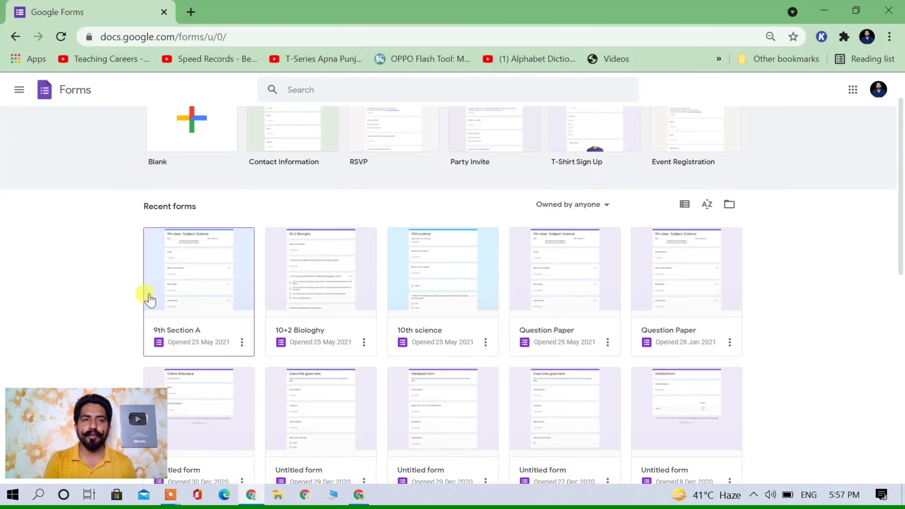
{"action": "scroll", "coordinate": [71, 271], "scroll_direction": "up", "scroll_amount": 2}
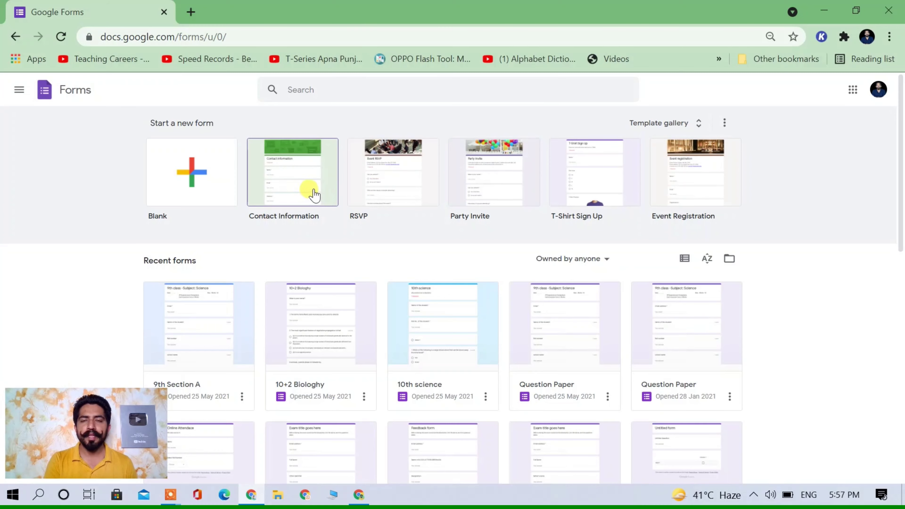
{"action": "scroll", "coordinate": [278, 224], "scroll_direction": "down", "scroll_amount": 2}
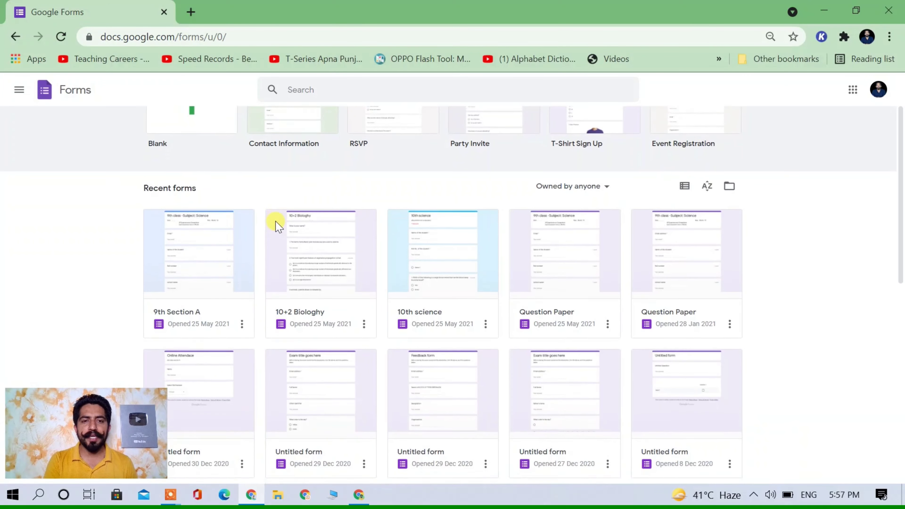
{"action": "left_click", "coordinate": [334, 253]}
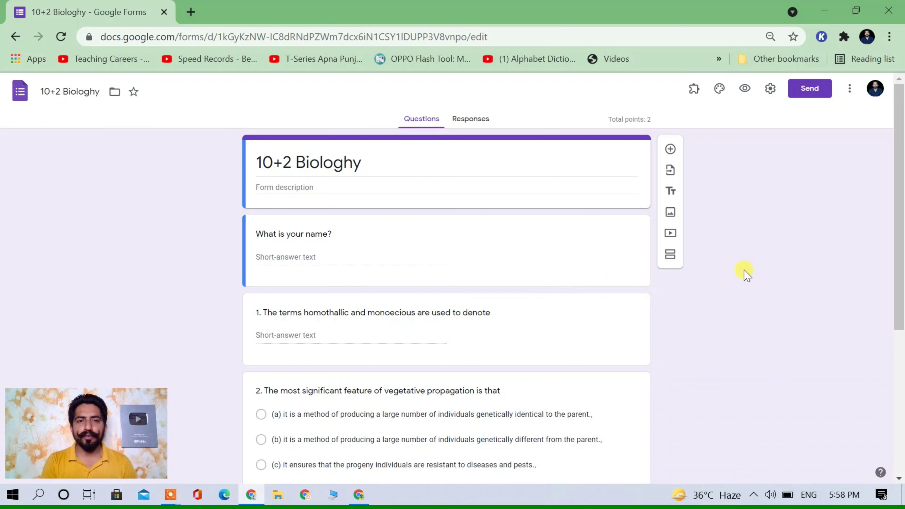
Open the add-ons marketplace from the form and search it for "timer for google forms".
{"action": "left_click", "coordinate": [850, 89]}
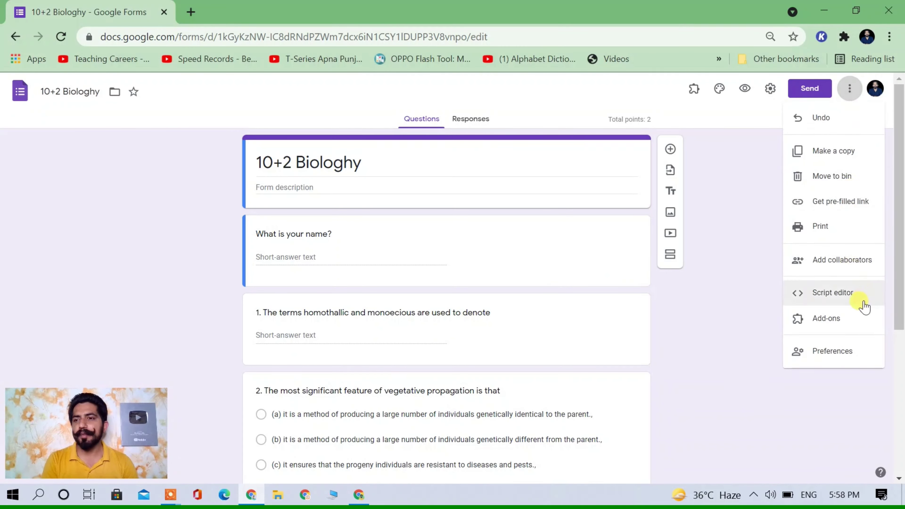
{"action": "left_click", "coordinate": [806, 319]}
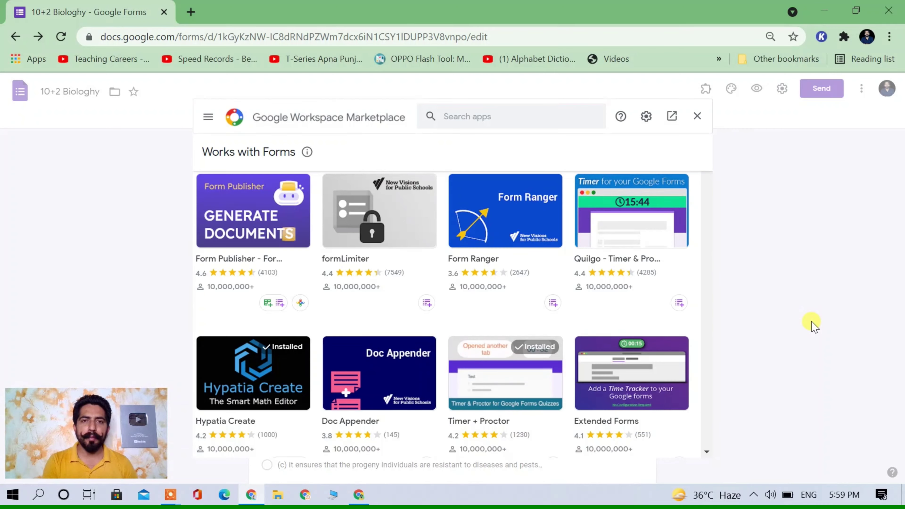
{"action": "left_click", "coordinate": [489, 118]}
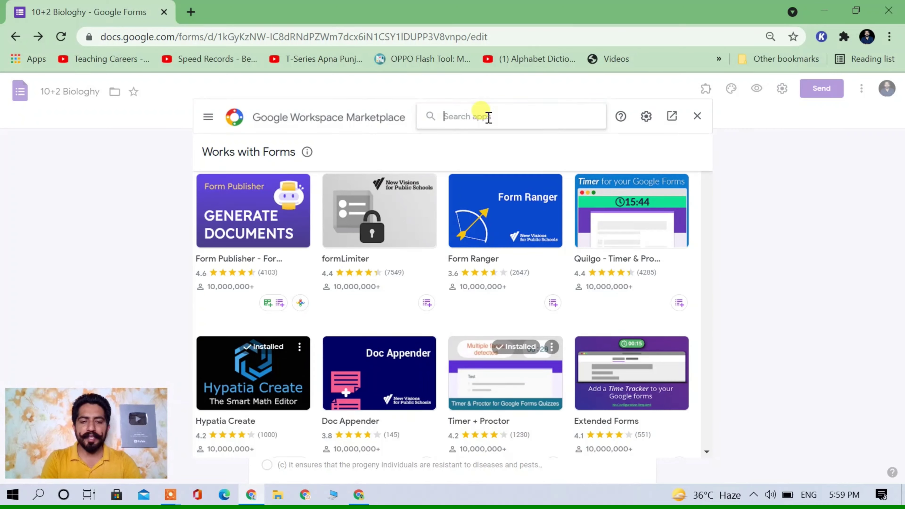
{"action": "type", "text": "timer"}
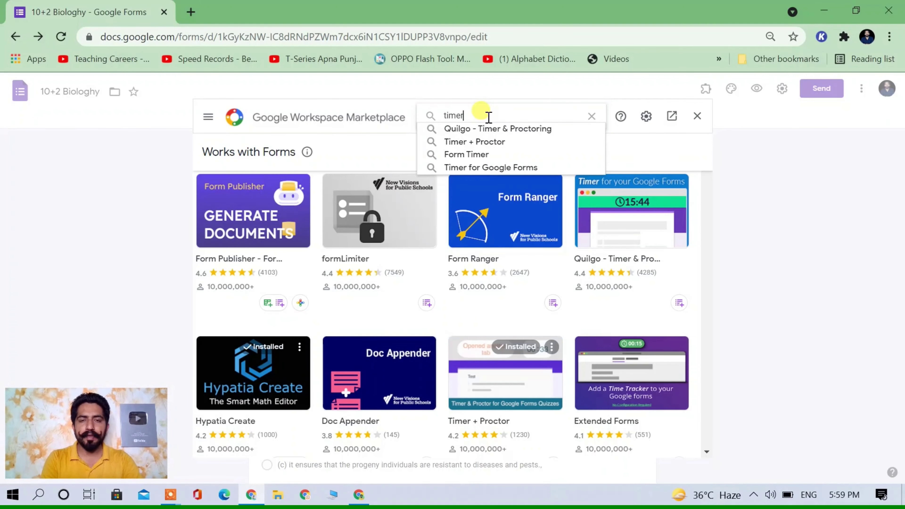
{"action": "type", "text": " for"}
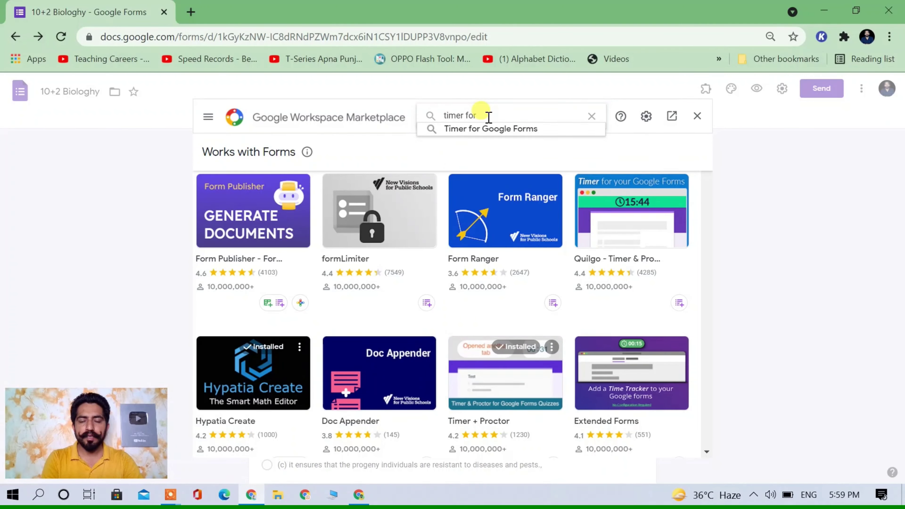
{"action": "type", "text": " google"}
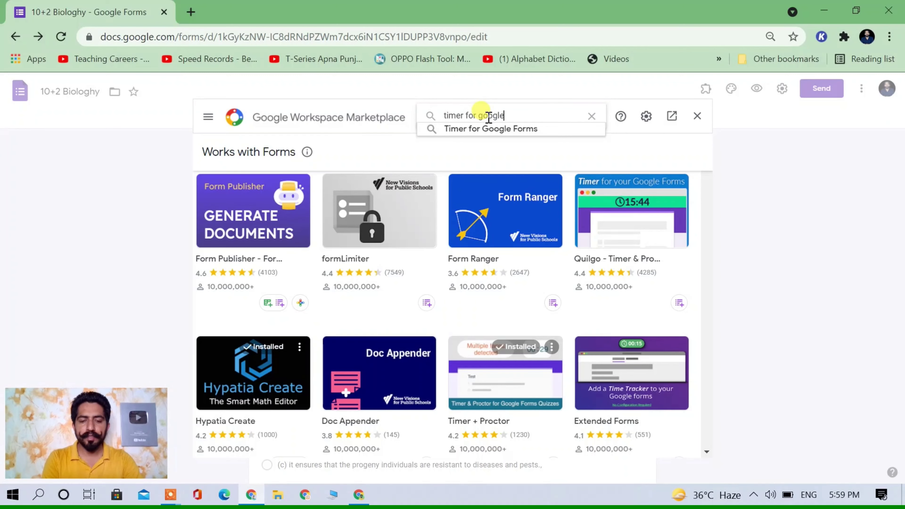
{"action": "type", "text": " forms"}
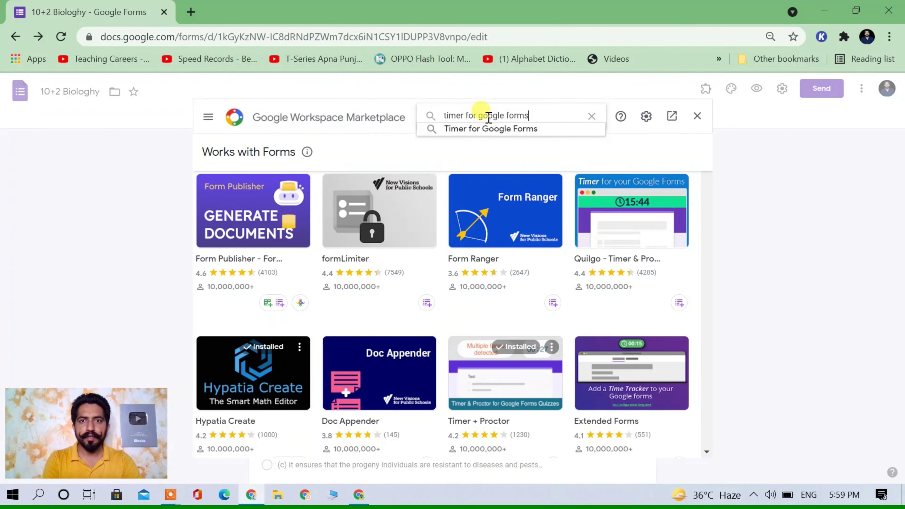
{"action": "key", "text": "Return"}
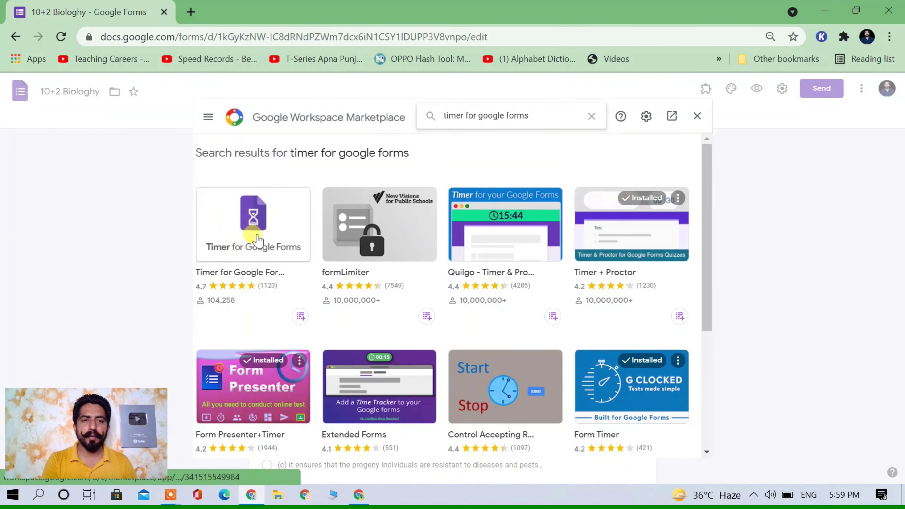
Install the Timer for Google Forms add-on, granting it access to the Google account, and close the marketplace.
{"action": "left_click", "coordinate": [243, 230]}
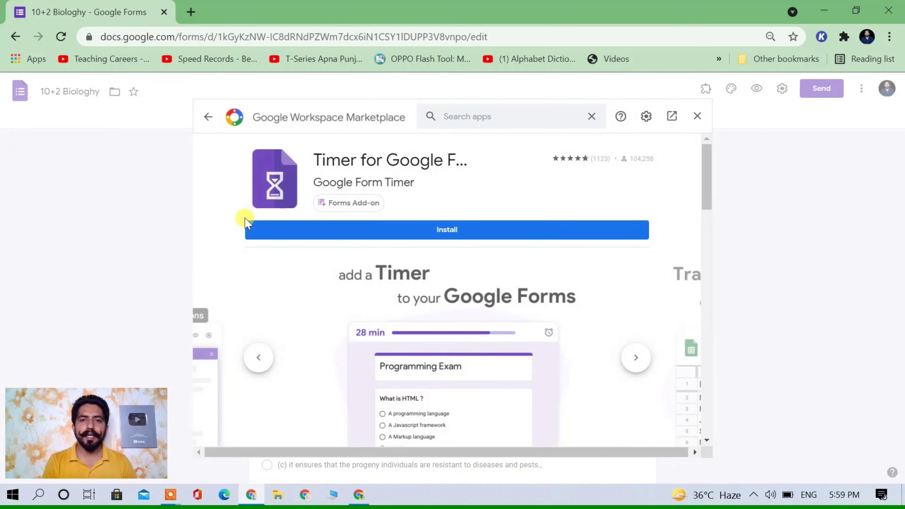
{"action": "left_click", "coordinate": [417, 232]}
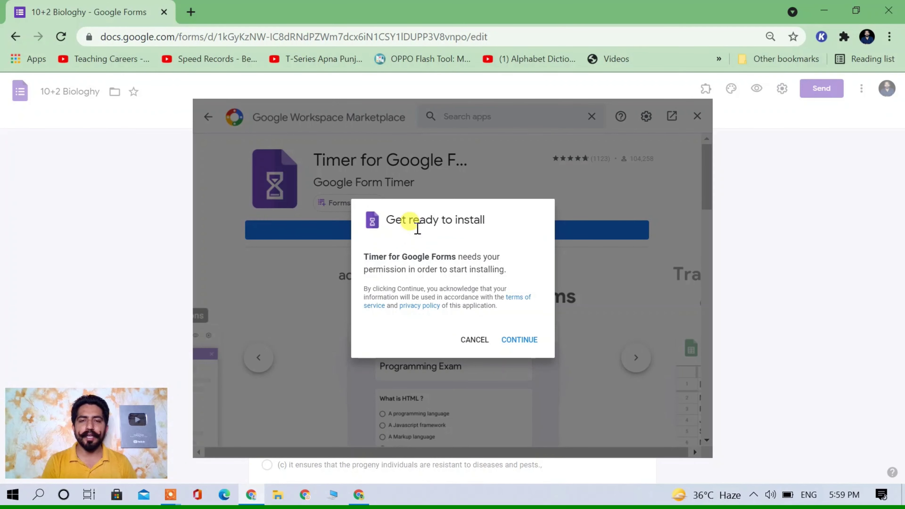
{"action": "left_click", "coordinate": [520, 341]}
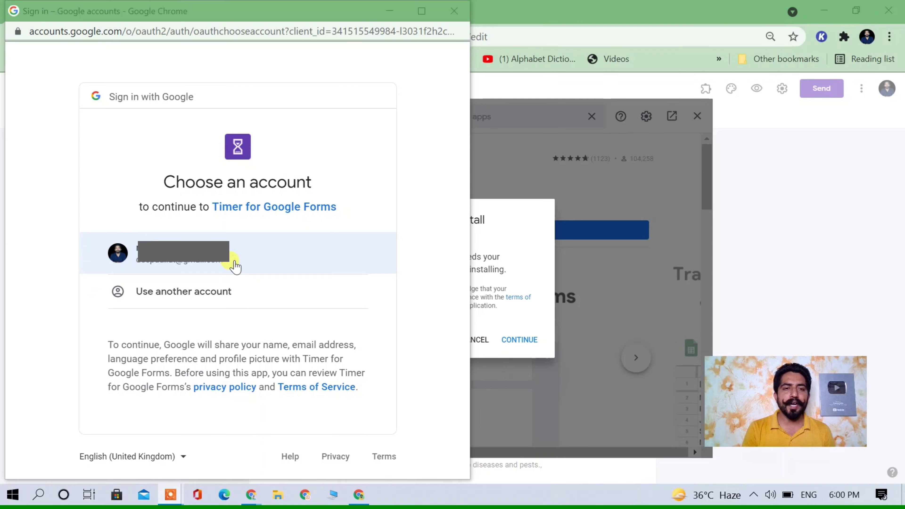
{"action": "left_click", "coordinate": [235, 265]}
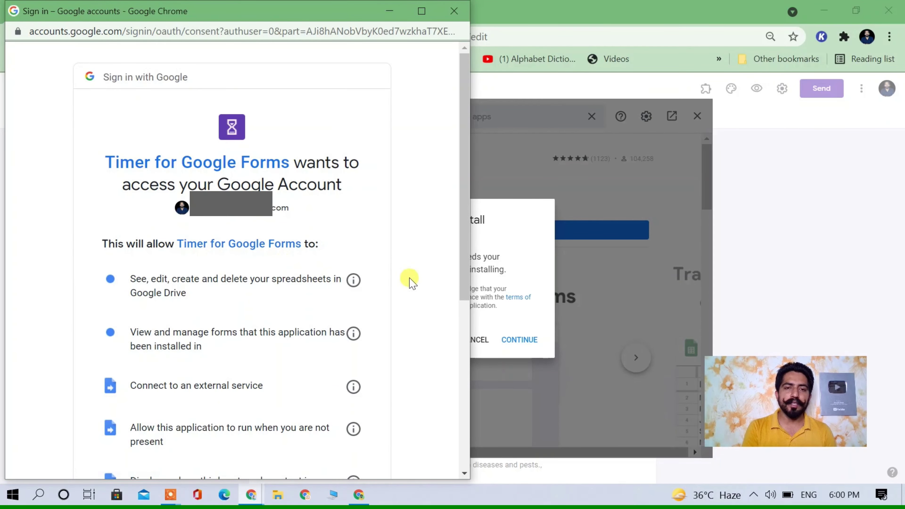
{"action": "scroll", "coordinate": [410, 281], "scroll_direction": "down", "scroll_amount": 5}
{"action": "left_click", "coordinate": [326, 379]}
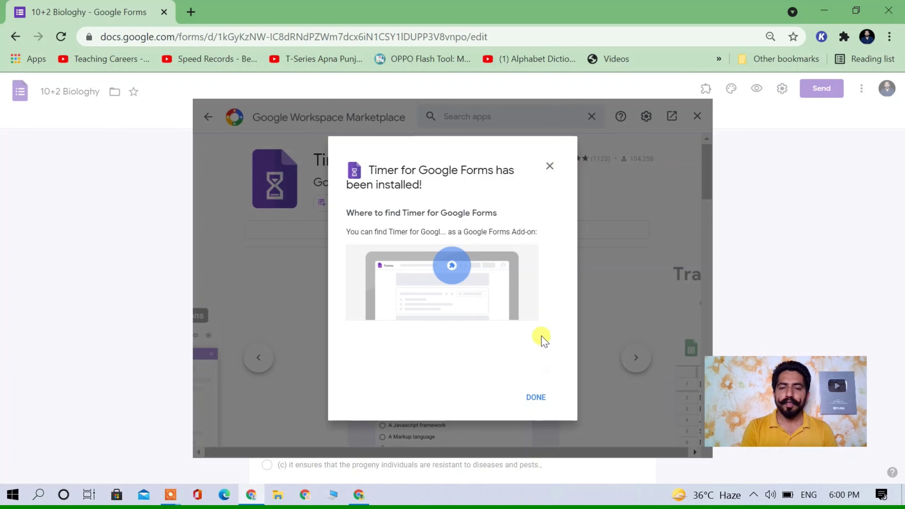
{"action": "left_click", "coordinate": [533, 397]}
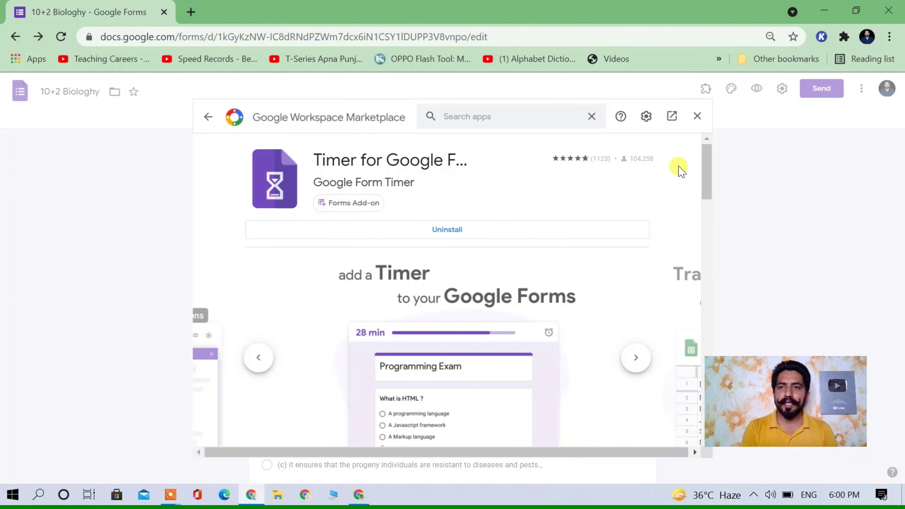
{"action": "left_click", "coordinate": [697, 116]}
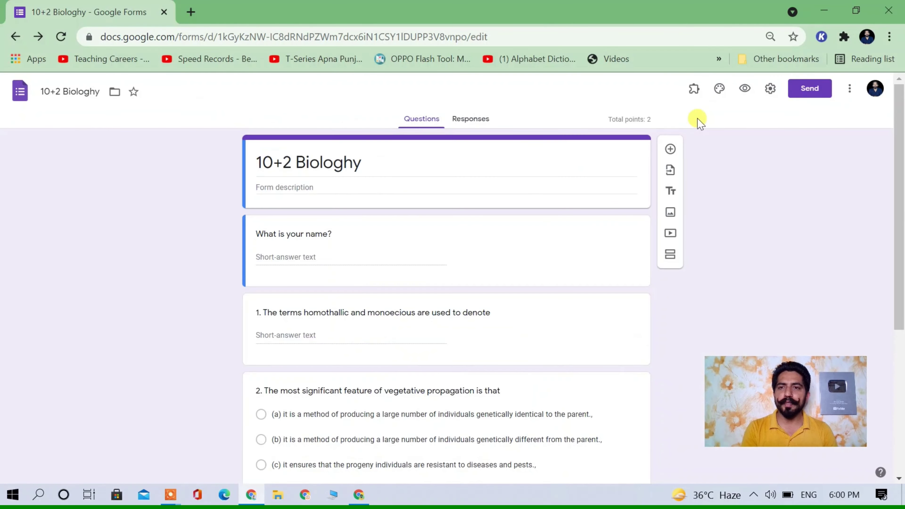
Reload the form and open the installed Timer for Google Forms add-on.
{"action": "left_click", "coordinate": [695, 92]}
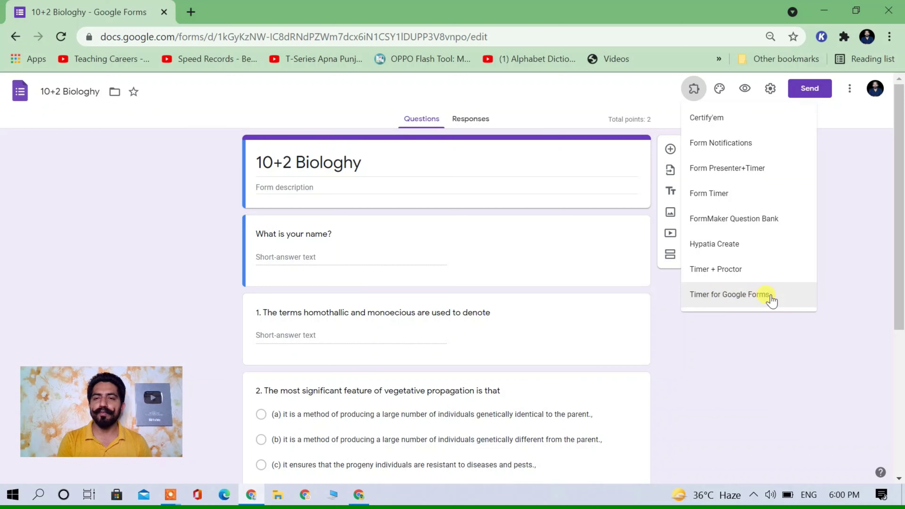
{"action": "left_click", "coordinate": [831, 332]}
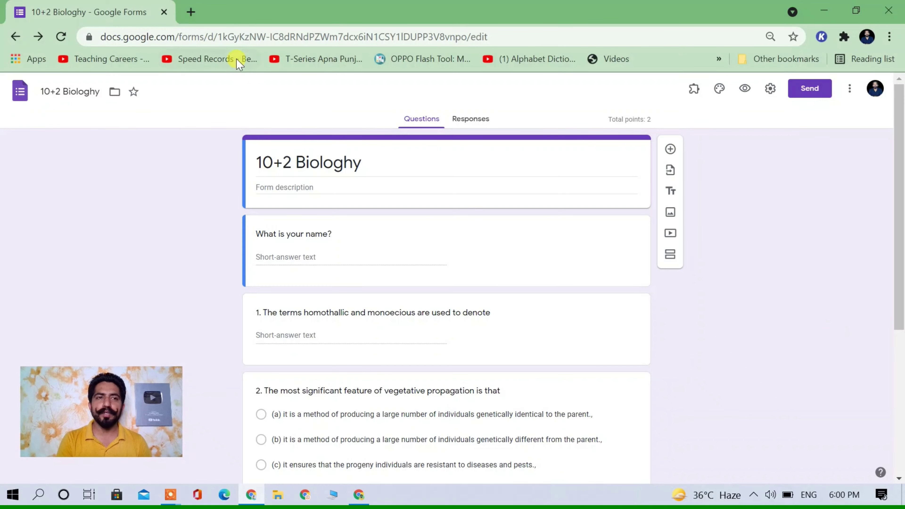
{"action": "left_click", "coordinate": [63, 39]}
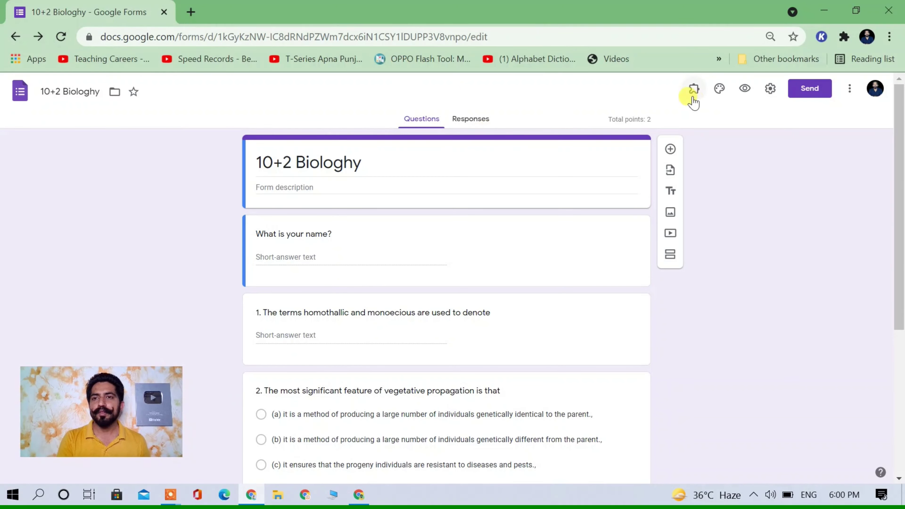
{"action": "left_click", "coordinate": [693, 90]}
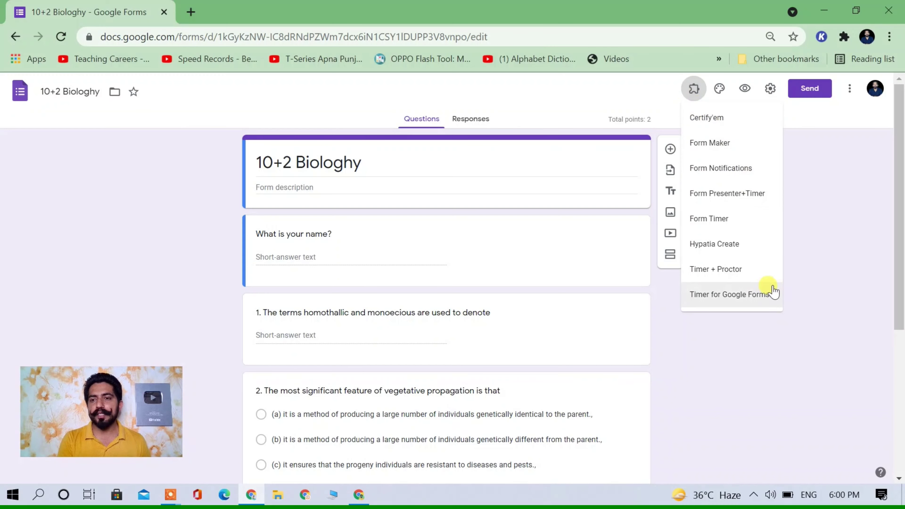
{"action": "left_click", "coordinate": [704, 305]}
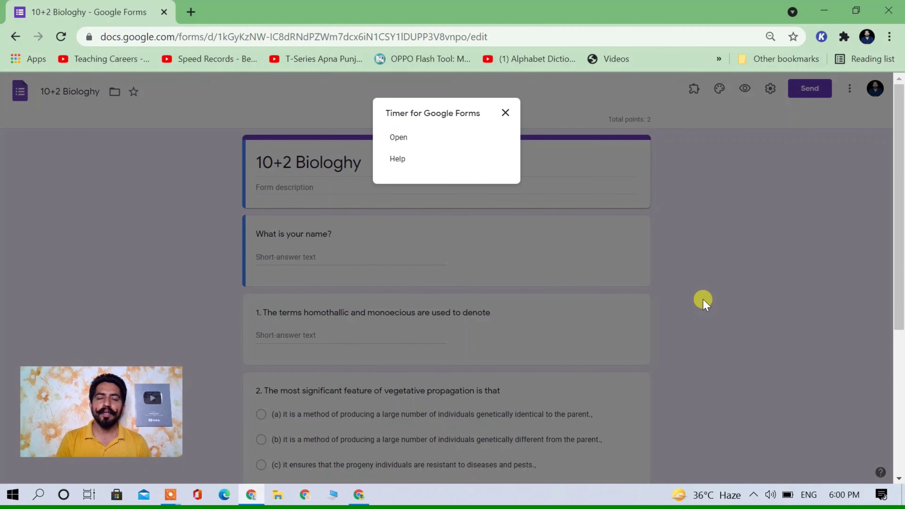
{"action": "left_click", "coordinate": [406, 139]}
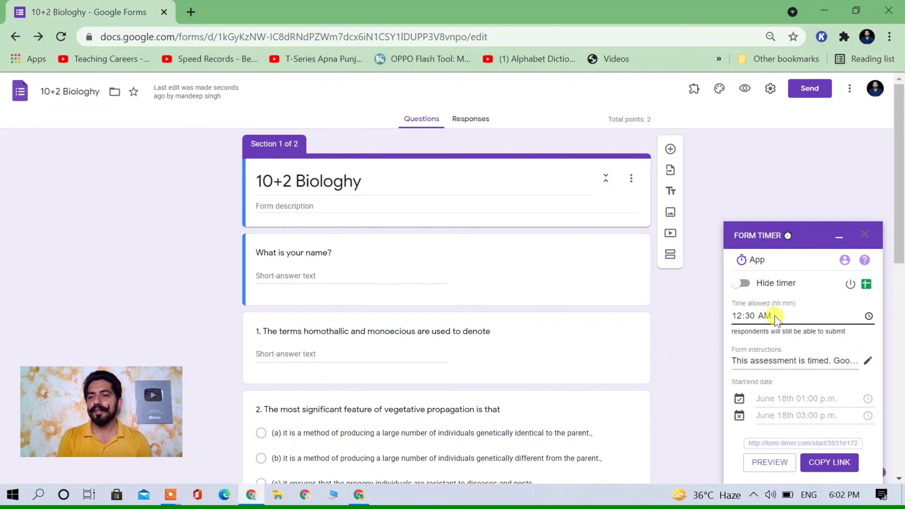
Set the form timer's allowed time to 12:10 AM, giving respondents 10 minutes.
{"action": "left_click", "coordinate": [868, 316]}
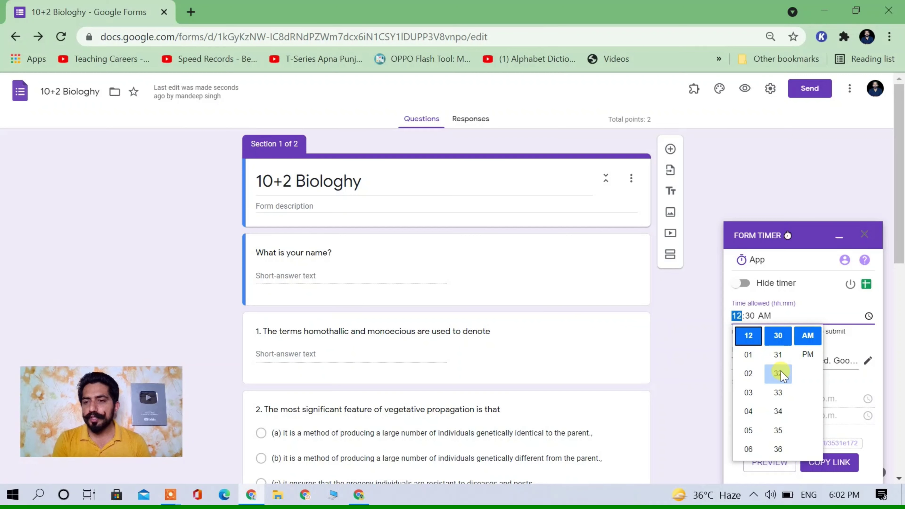
{"action": "scroll", "coordinate": [780, 373], "scroll_direction": "up", "scroll_amount": 6}
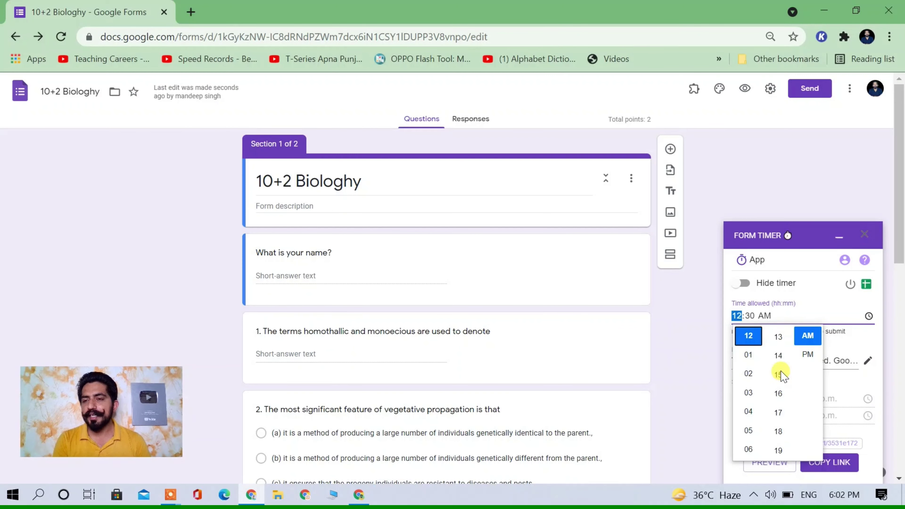
{"action": "scroll", "coordinate": [780, 373], "scroll_direction": "up", "scroll_amount": 4}
{"action": "left_click", "coordinate": [777, 430]}
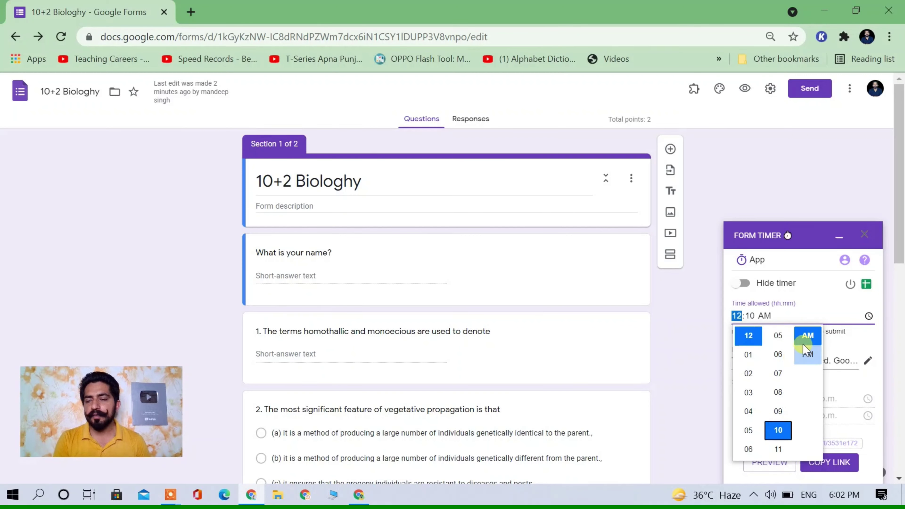
{"action": "left_click", "coordinate": [807, 338]}
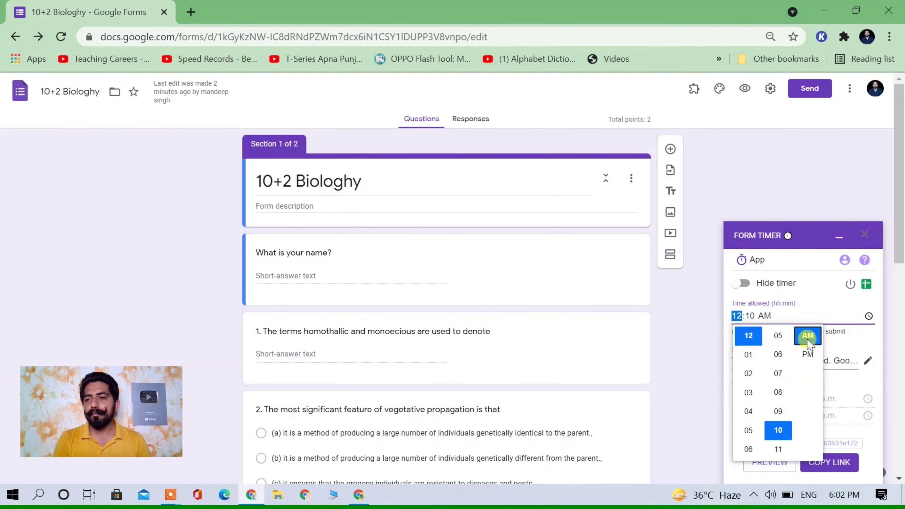
{"action": "left_click", "coordinate": [900, 340]}
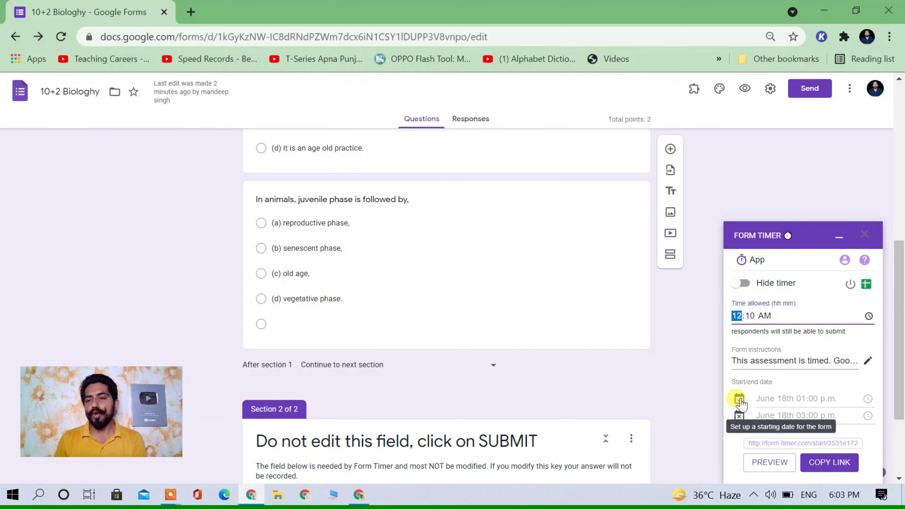
Try to enable the form's start date and follow the rating prompt to the add-on's marketplace review section.
{"action": "left_click", "coordinate": [867, 399]}
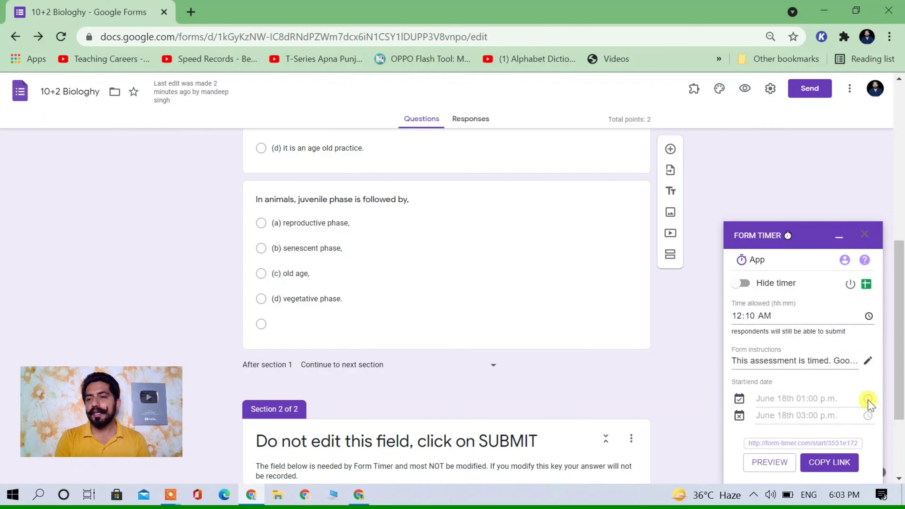
{"action": "left_click", "coordinate": [739, 399]}
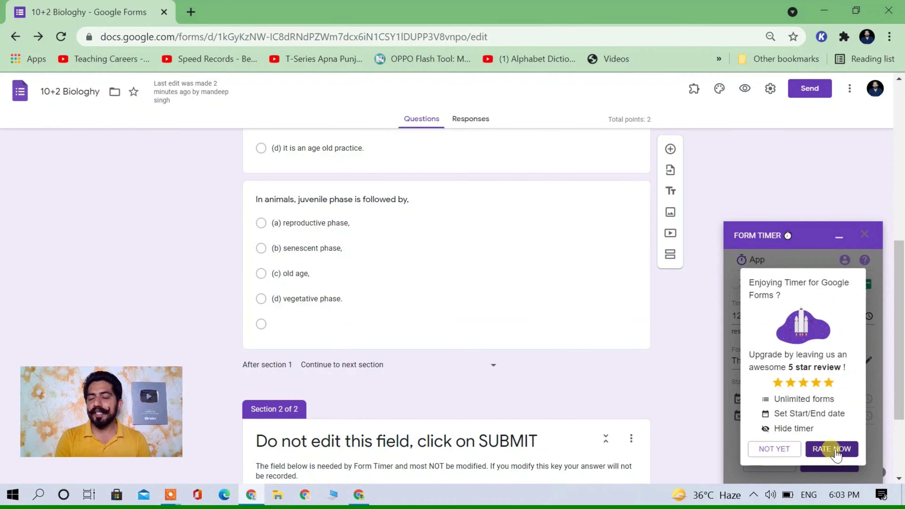
{"action": "left_click", "coordinate": [830, 450]}
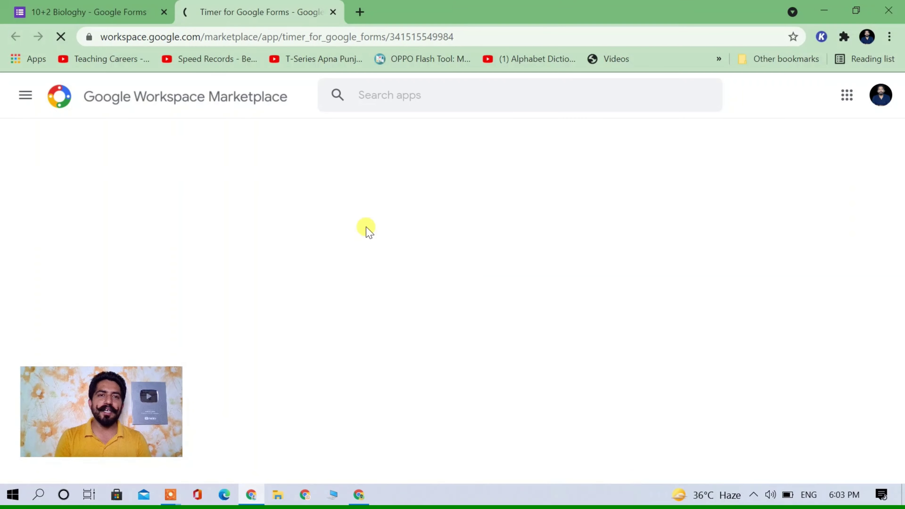
{"action": "scroll", "coordinate": [469, 263], "scroll_direction": "down", "scroll_amount": 6}
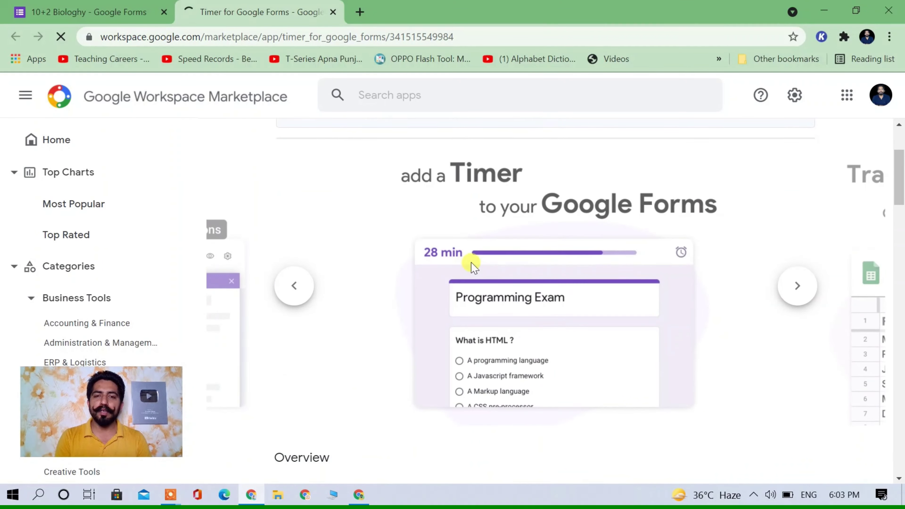
{"action": "scroll", "coordinate": [470, 266], "scroll_direction": "down", "scroll_amount": 8}
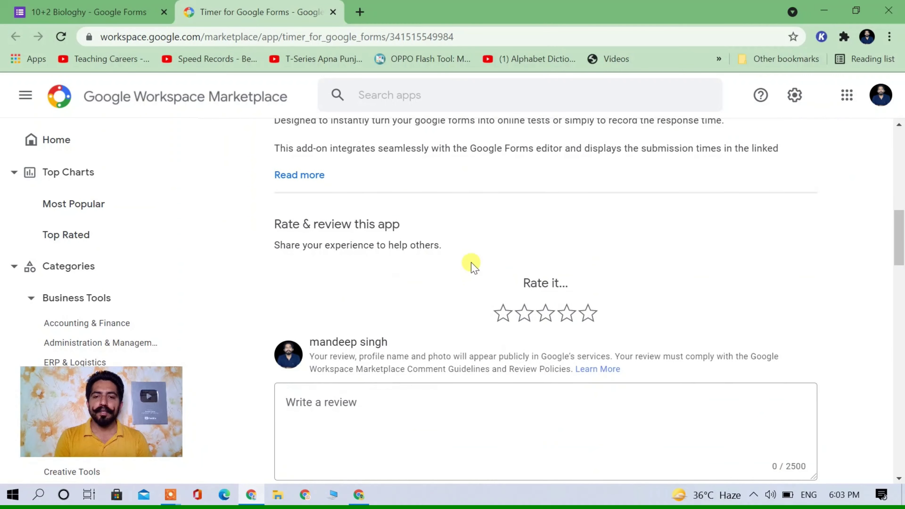
Submit a five-star review of the add-on reading "Good" and return to the 10+2 Biologhy form.
{"action": "left_click", "coordinate": [588, 296]}
{"action": "type", "text": "Good"}
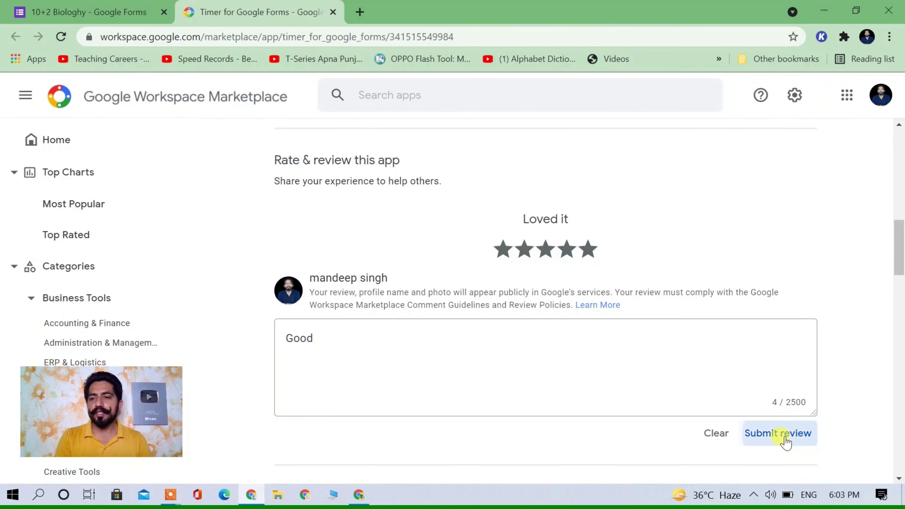
{"action": "left_click", "coordinate": [783, 436]}
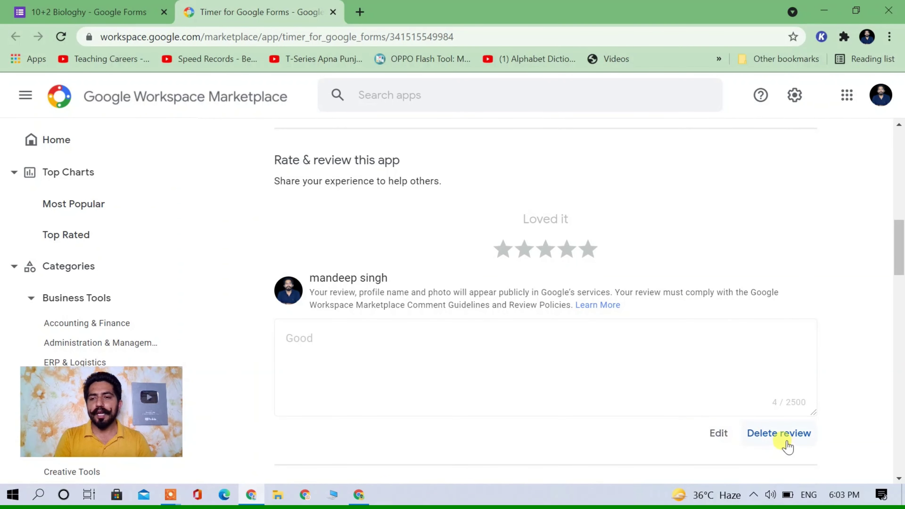
{"action": "scroll", "coordinate": [672, 332], "scroll_direction": "up", "scroll_amount": 2}
{"action": "scroll", "coordinate": [673, 332], "scroll_direction": "up", "scroll_amount": 10}
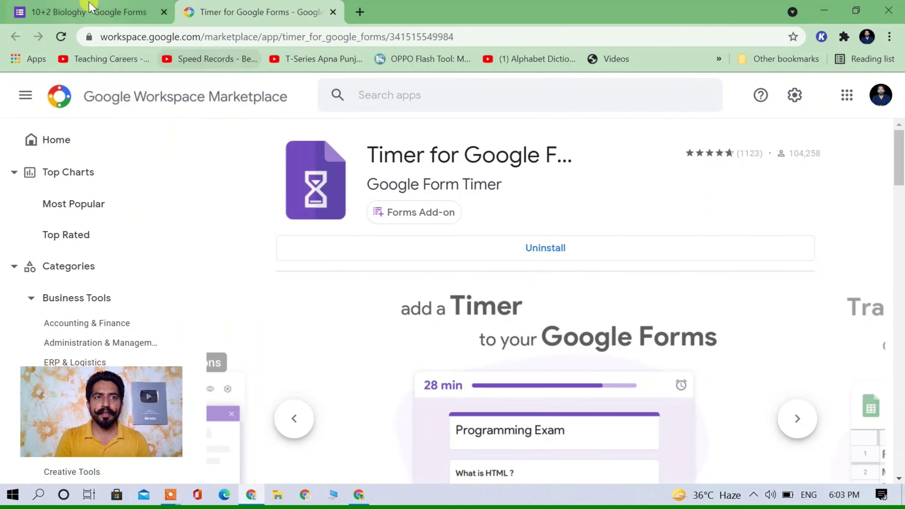
{"action": "left_click", "coordinate": [89, 12]}
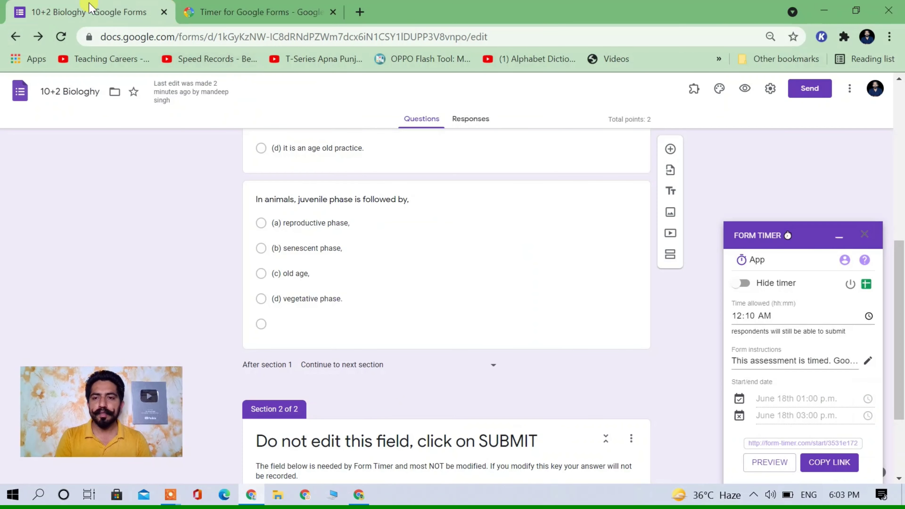
Try out the form timer's start date and deadline settings, cancelling the date picker and switching both off again.
{"action": "left_click", "coordinate": [738, 399]}
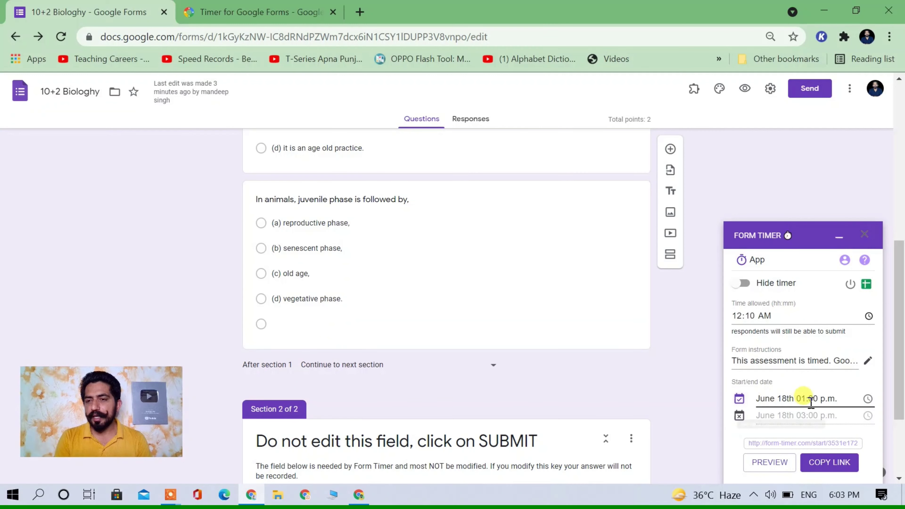
{"action": "left_click", "coordinate": [867, 403]}
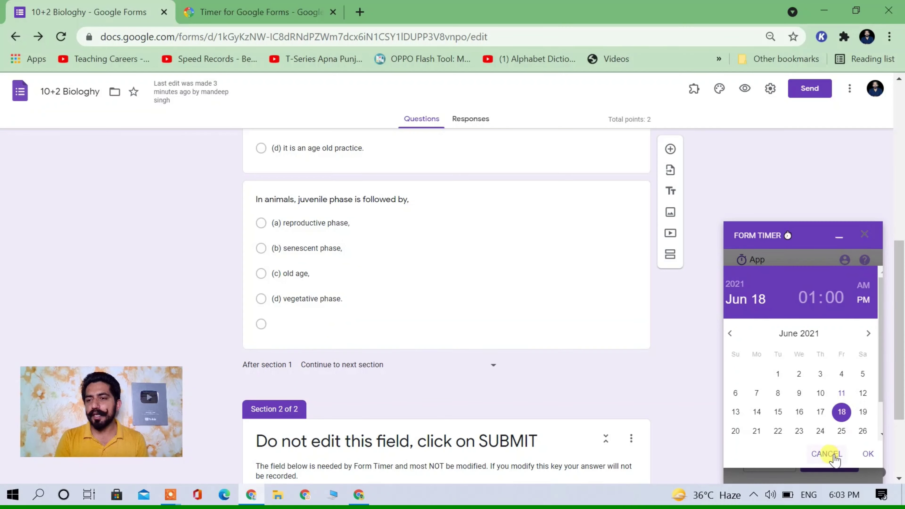
{"action": "left_click", "coordinate": [825, 302]}
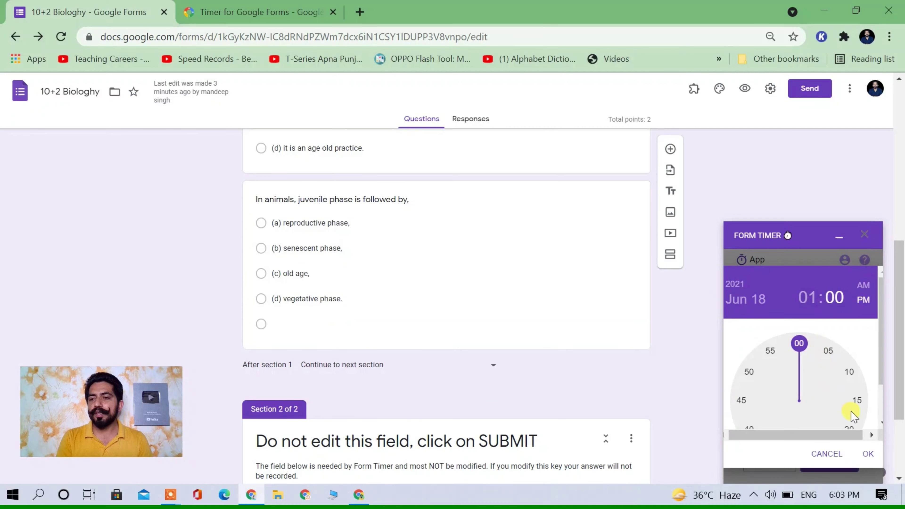
{"action": "left_click", "coordinate": [827, 456]}
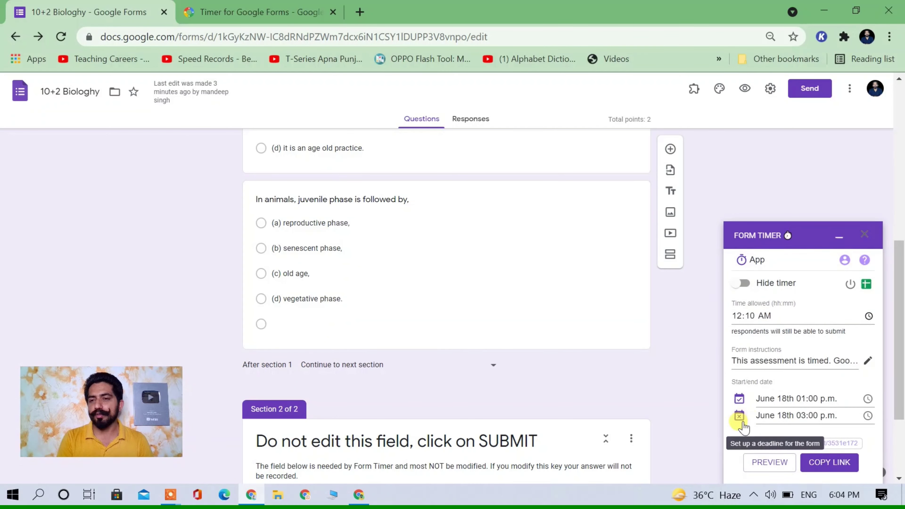
{"action": "left_click", "coordinate": [739, 416]}
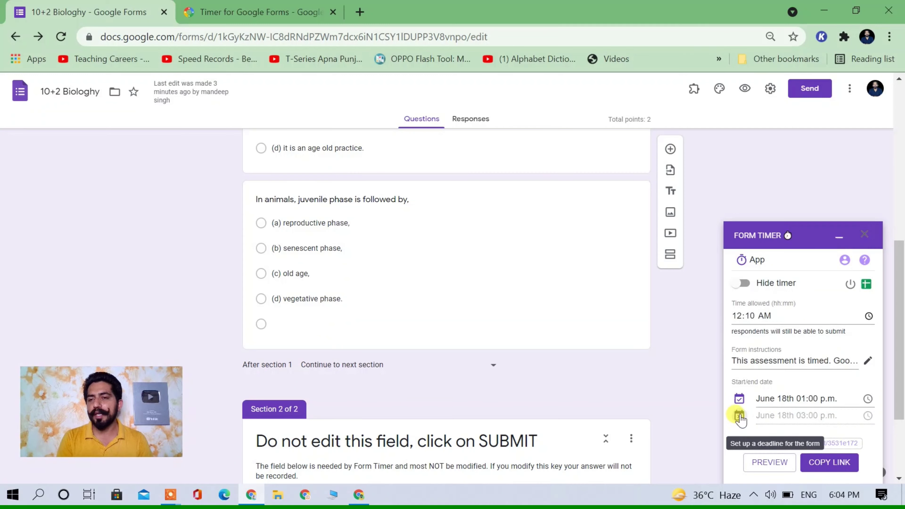
{"action": "left_click", "coordinate": [740, 399]}
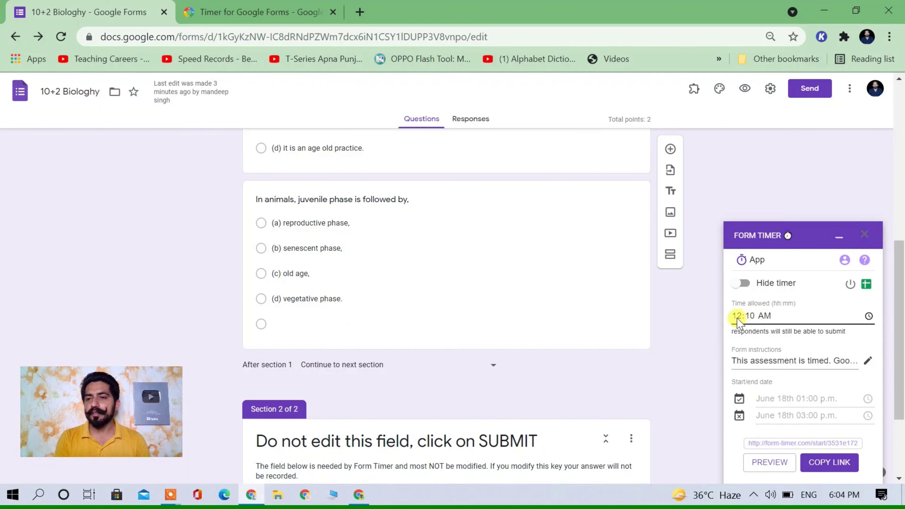
Preview the timed form's start page to check the allowed time, and return to the form editor.
{"action": "left_click", "coordinate": [769, 463]}
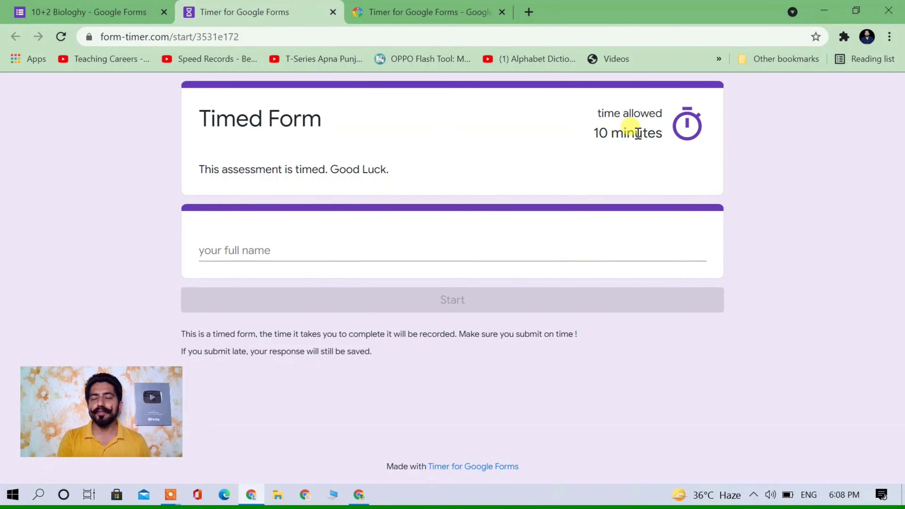
{"action": "left_click", "coordinate": [87, 5]}
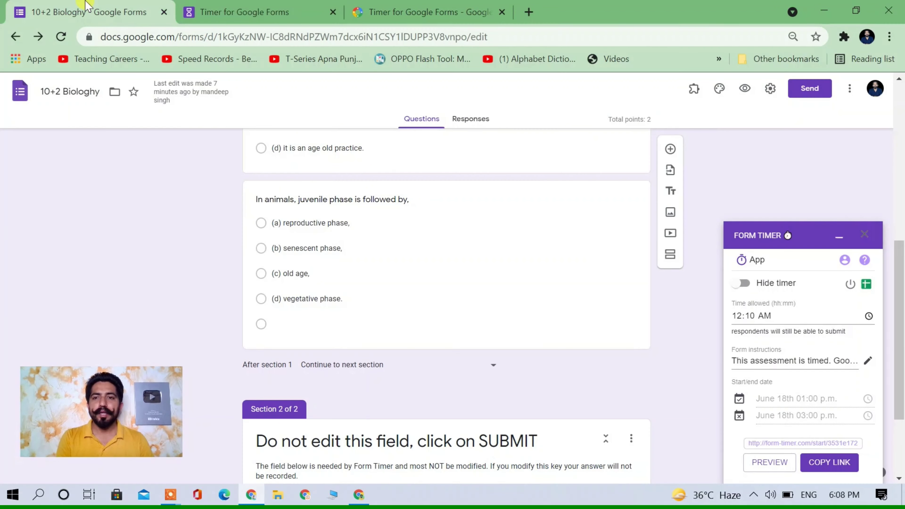
Set the allowed time to 12:10 PM, preview the timed form, and close the open previews.
{"action": "left_click", "coordinate": [764, 316]}
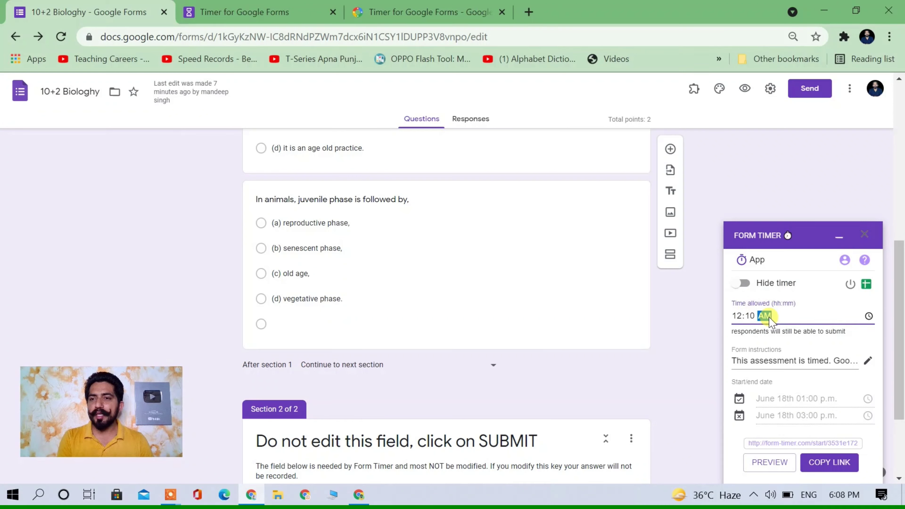
{"action": "left_click", "coordinate": [869, 316]}
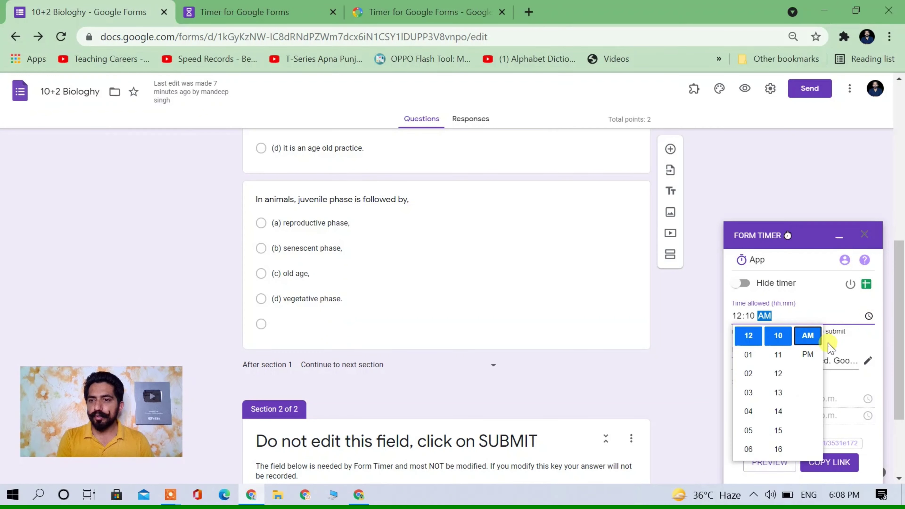
{"action": "left_click", "coordinate": [807, 353]}
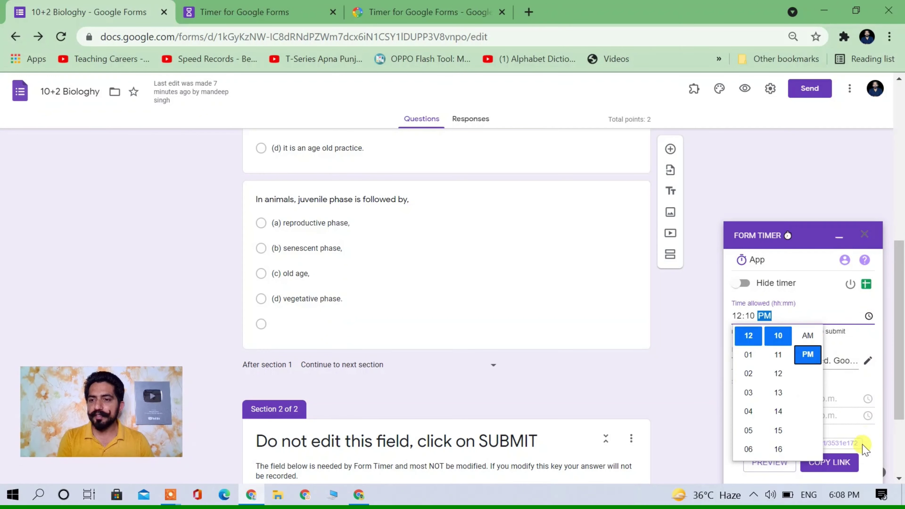
{"action": "left_click", "coordinate": [770, 462]}
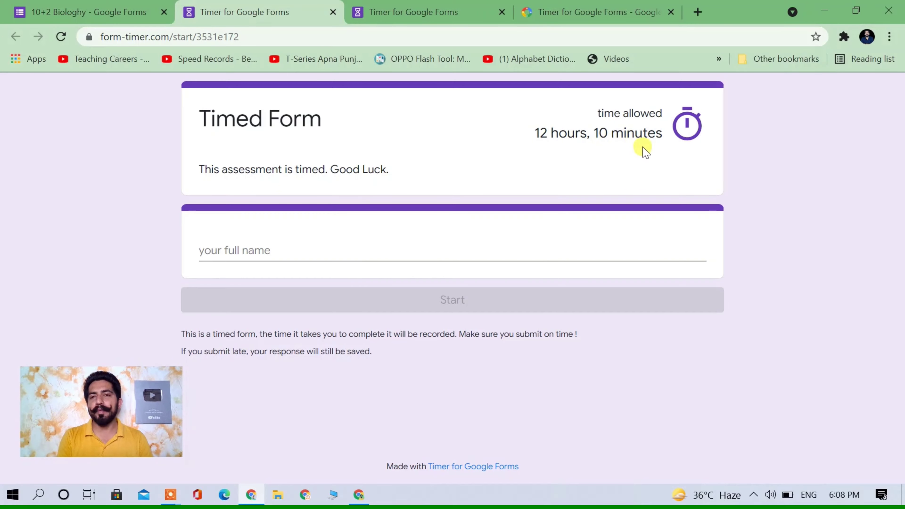
{"action": "left_click", "coordinate": [333, 12]}
{"action": "left_click", "coordinate": [333, 12]}
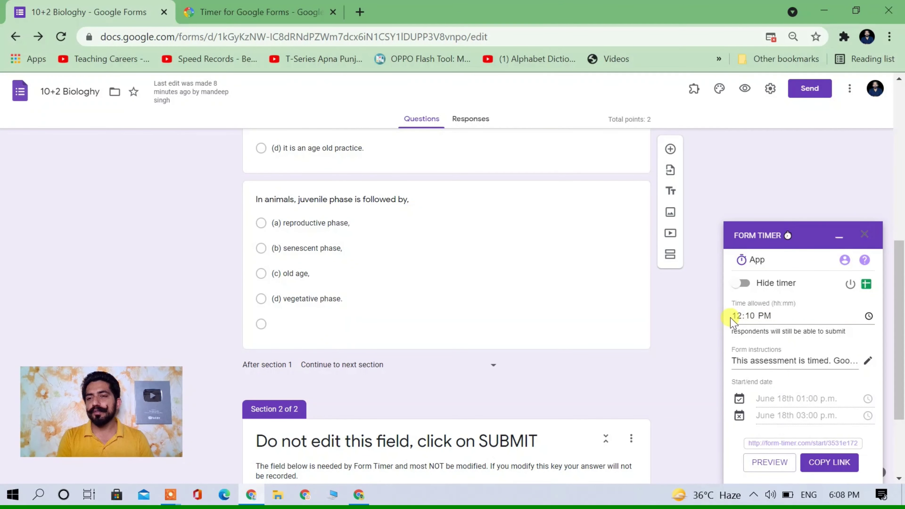
Set the allowed time to 01:10 AM, preview the timed form, and close the preview.
{"action": "left_click", "coordinate": [868, 316]}
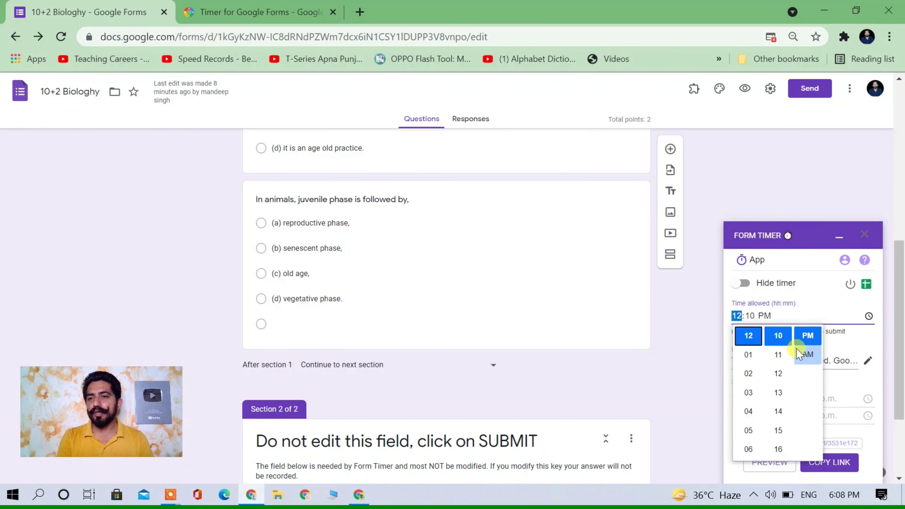
{"action": "left_click", "coordinate": [746, 352]}
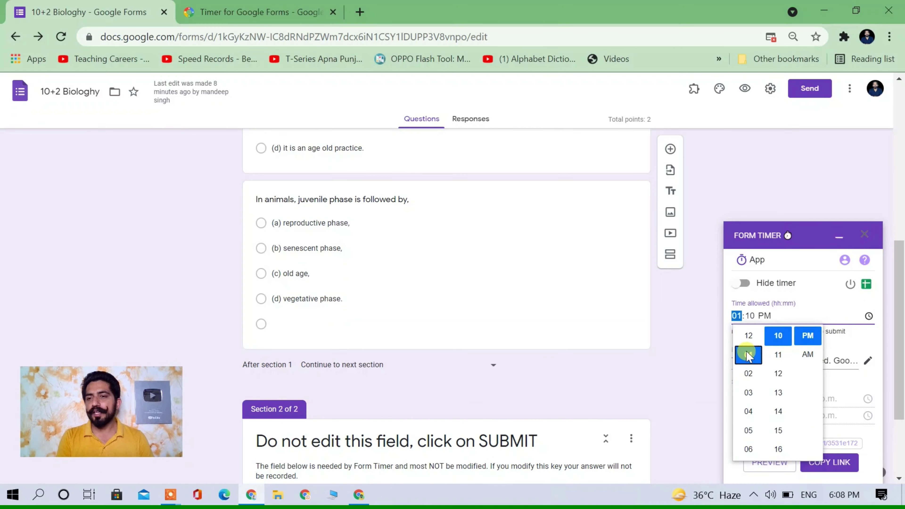
{"action": "left_click", "coordinate": [779, 342]}
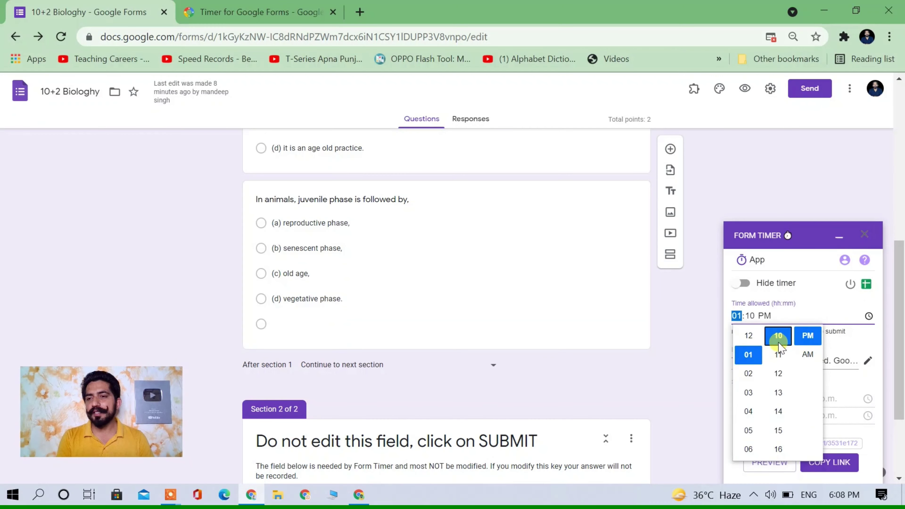
{"action": "left_click", "coordinate": [808, 355]}
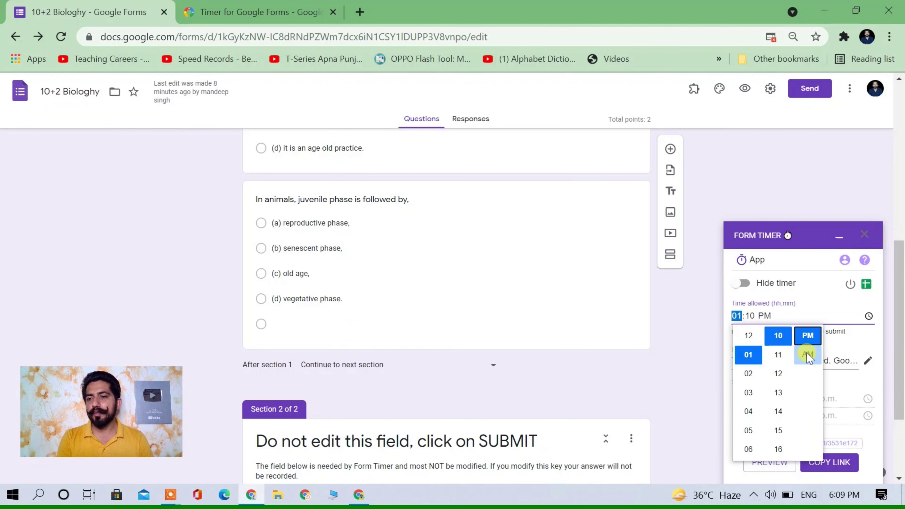
{"action": "left_click", "coordinate": [785, 470]}
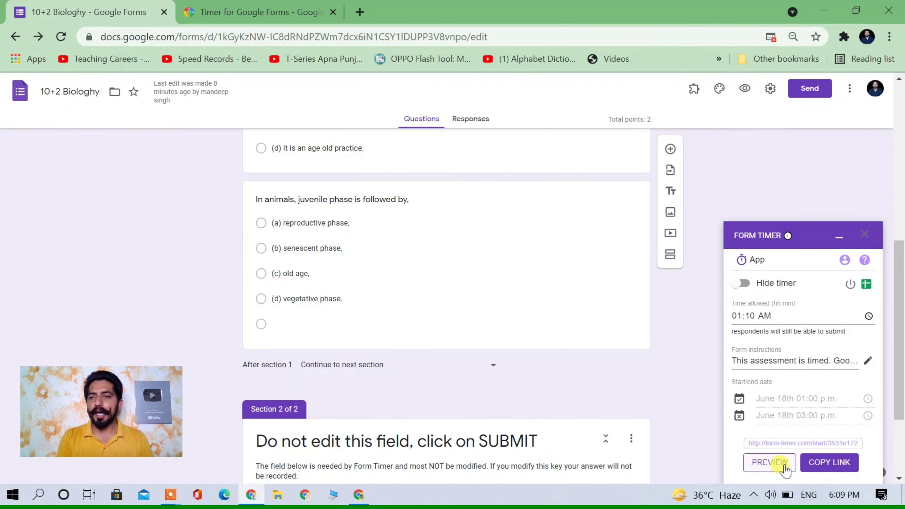
{"action": "left_click", "coordinate": [784, 469]}
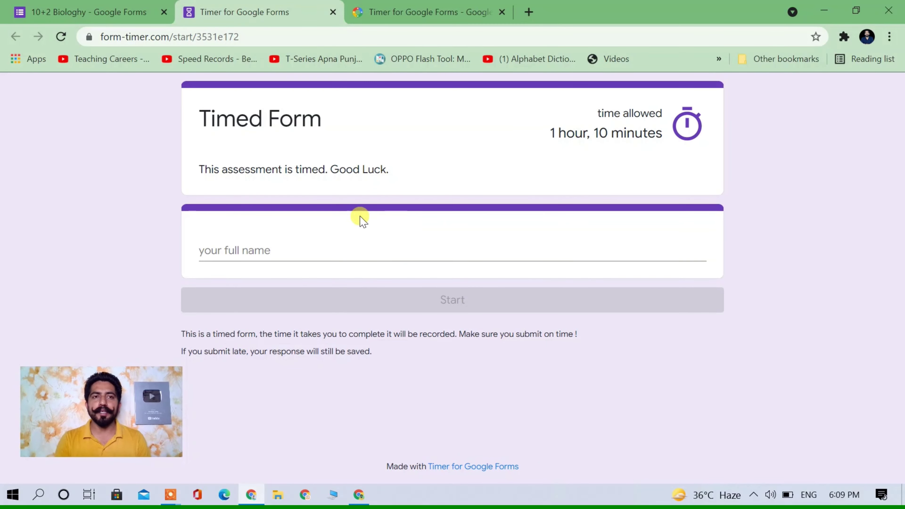
{"action": "left_click", "coordinate": [333, 12]}
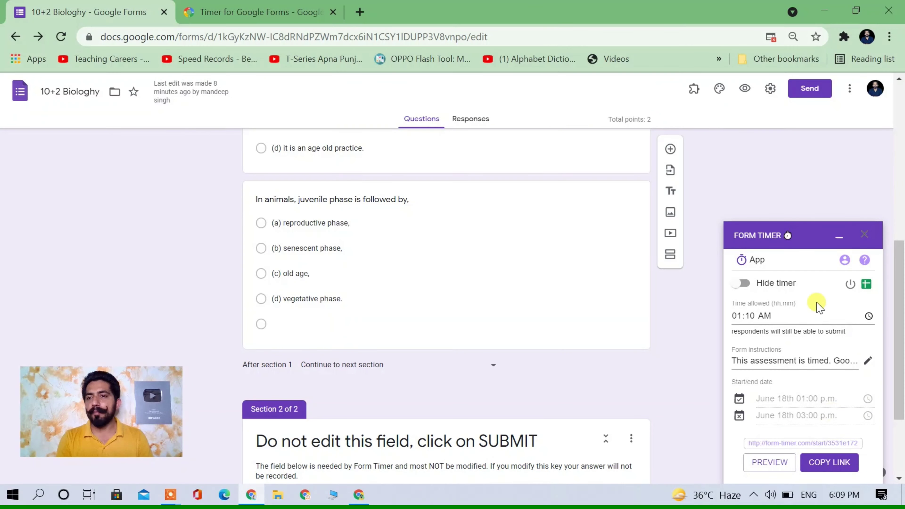
Set the form timer's allowed time to 12:02 AM, giving respondents 2 minutes.
{"action": "left_click", "coordinate": [870, 316]}
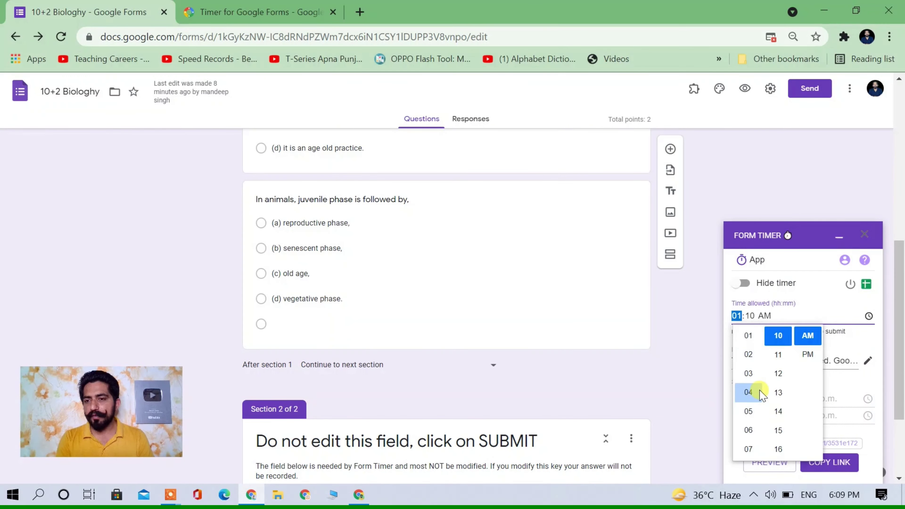
{"action": "scroll", "coordinate": [762, 393], "scroll_direction": "down", "scroll_amount": 4}
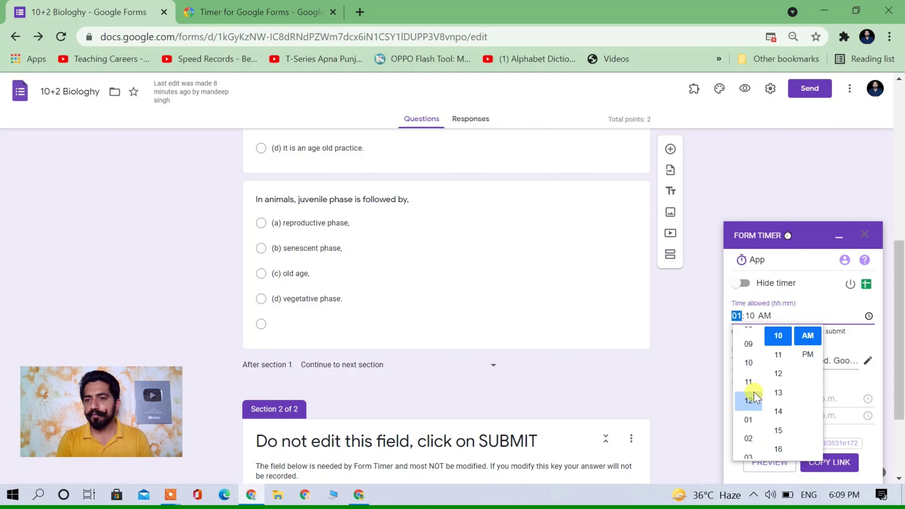
{"action": "left_click", "coordinate": [753, 391]}
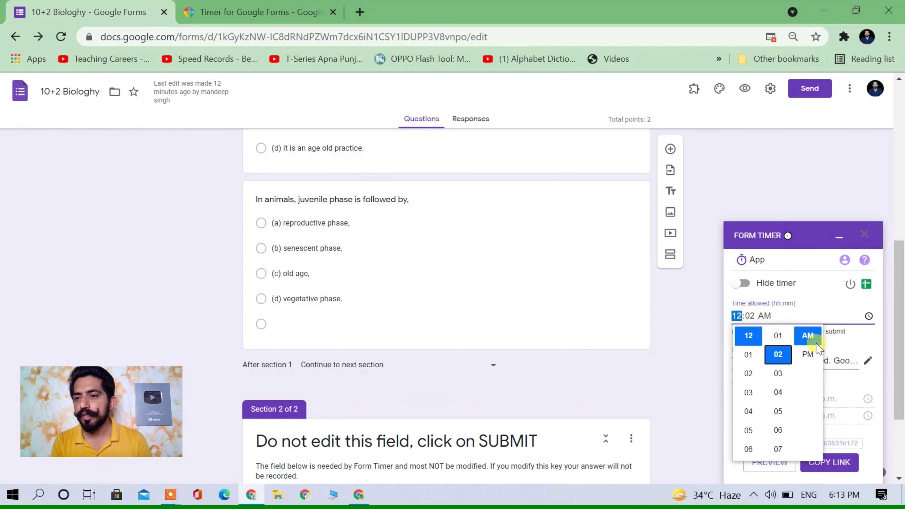
{"action": "left_click", "coordinate": [890, 326]}
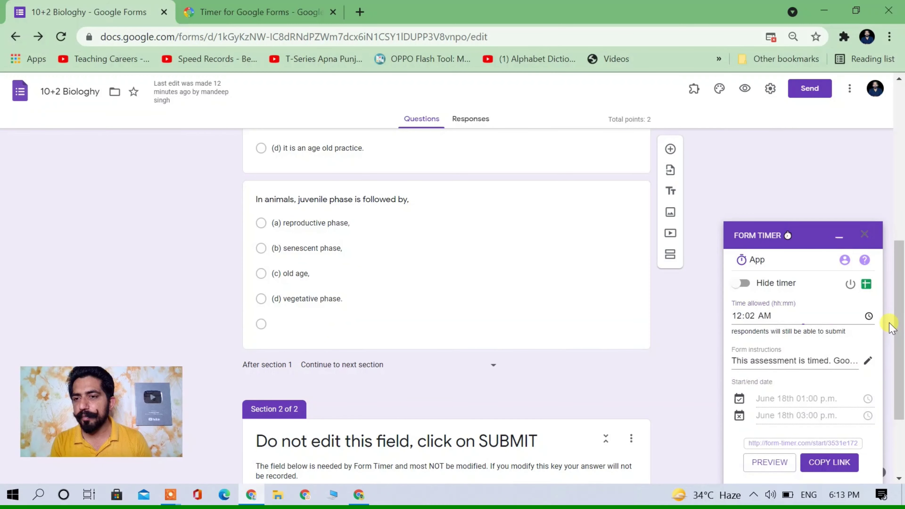
Copy the timed form link, share it in the YouTube group chat on WhatsApp Web, and return to the form editor.
{"action": "left_click", "coordinate": [841, 463]}
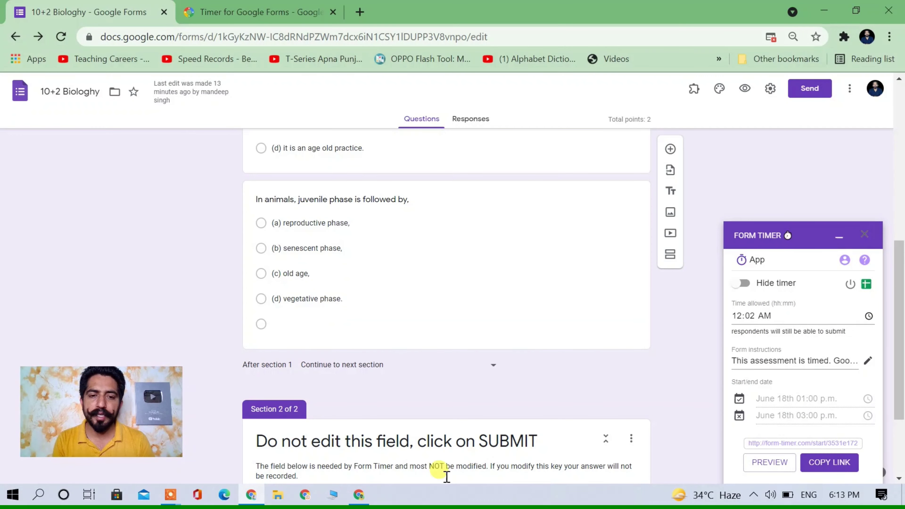
{"action": "mouse_move", "coordinate": [358, 495]}
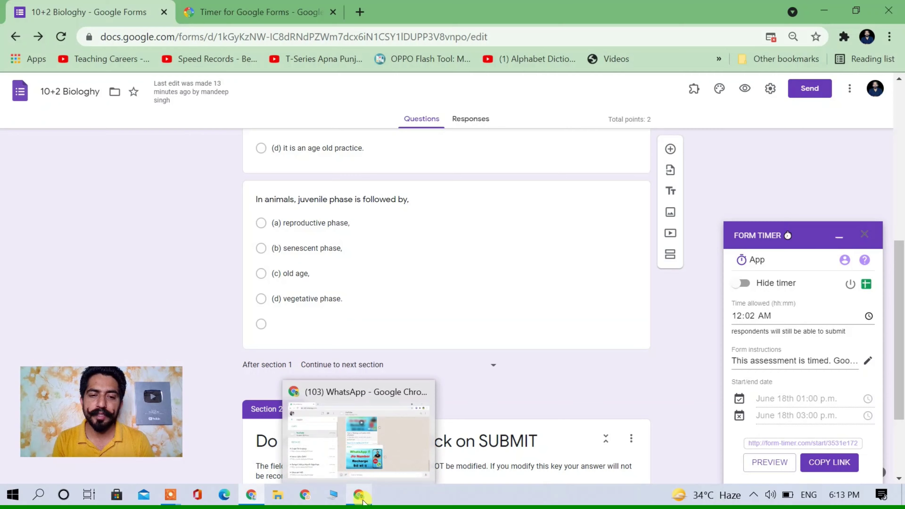
{"action": "left_click", "coordinate": [367, 451]}
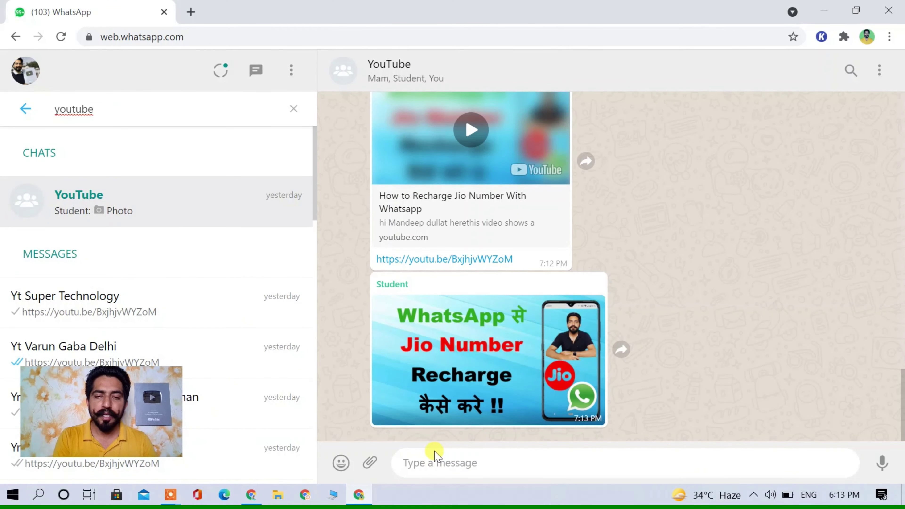
{"action": "key", "text": "ctrl+v"}
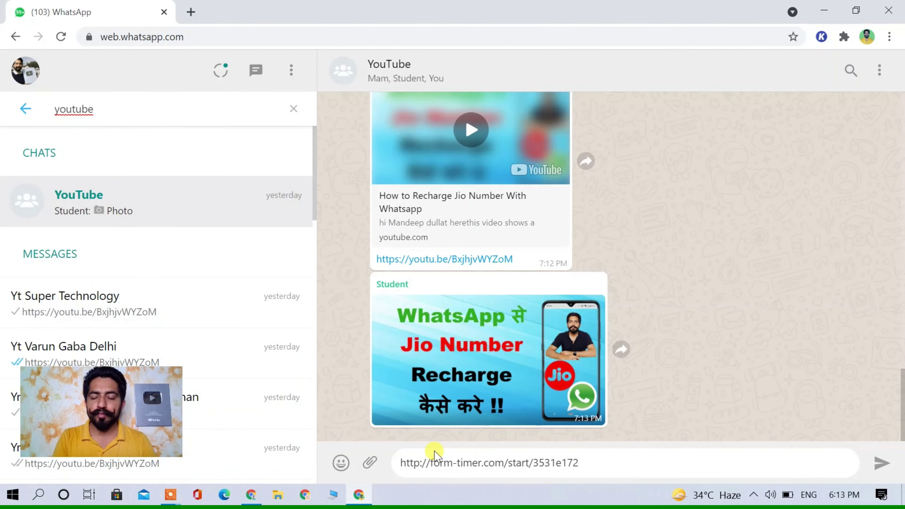
{"action": "key", "text": "alt+Tab"}
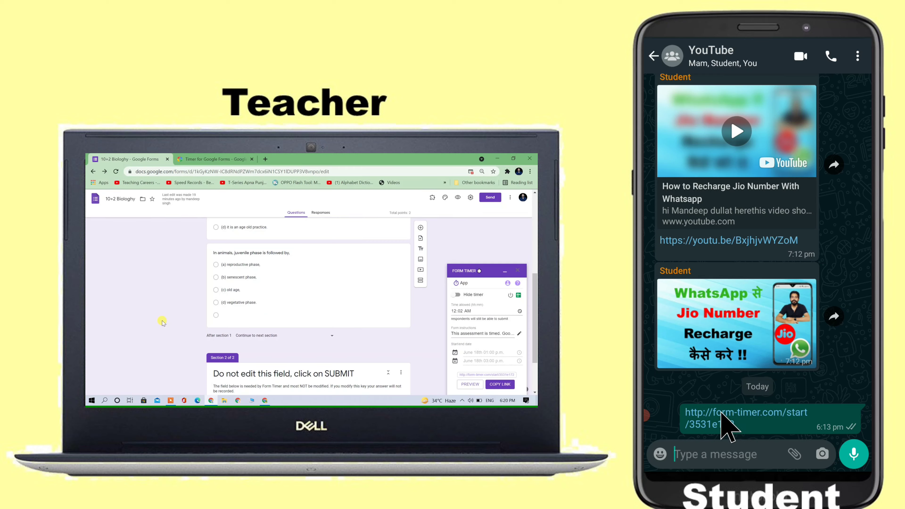
On the student's phone, open the shared link in Chrome, enter the student's full name, and start the timed form.
{"action": "left_click", "coordinate": [735, 413]}
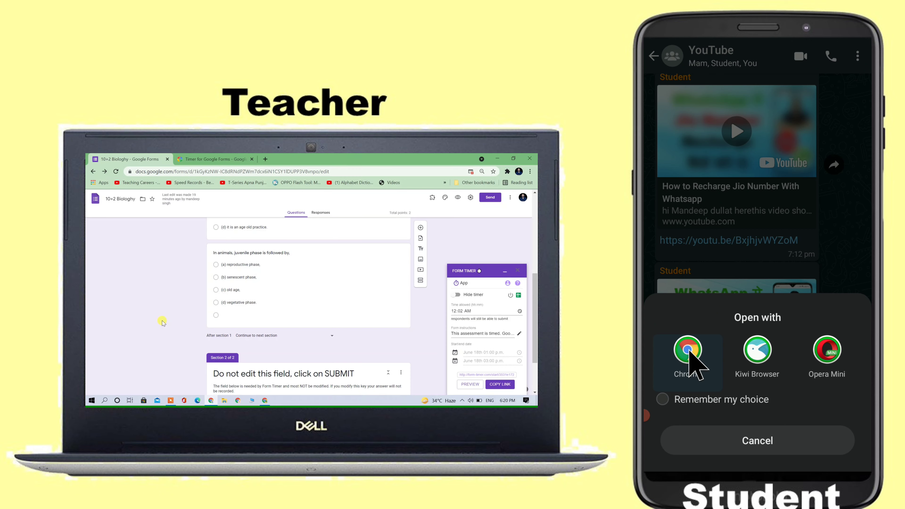
{"action": "left_click", "coordinate": [687, 350]}
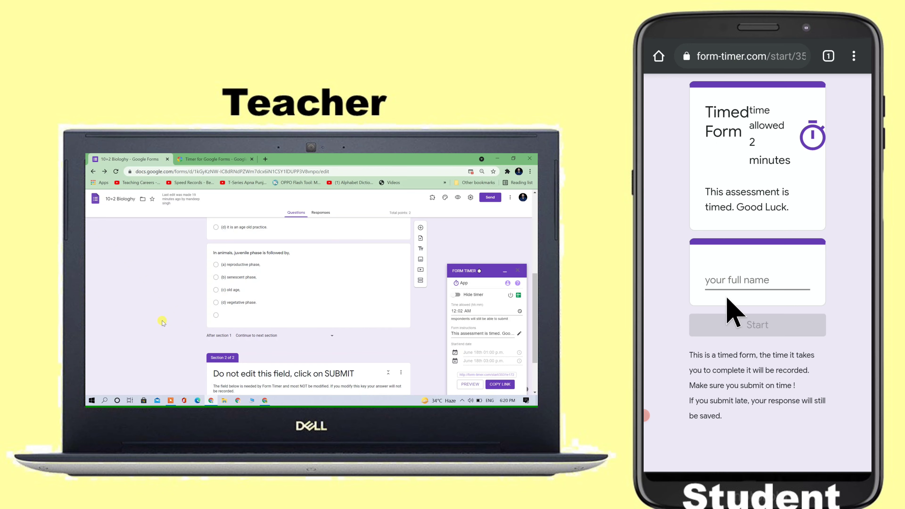
{"action": "left_click", "coordinate": [723, 283]}
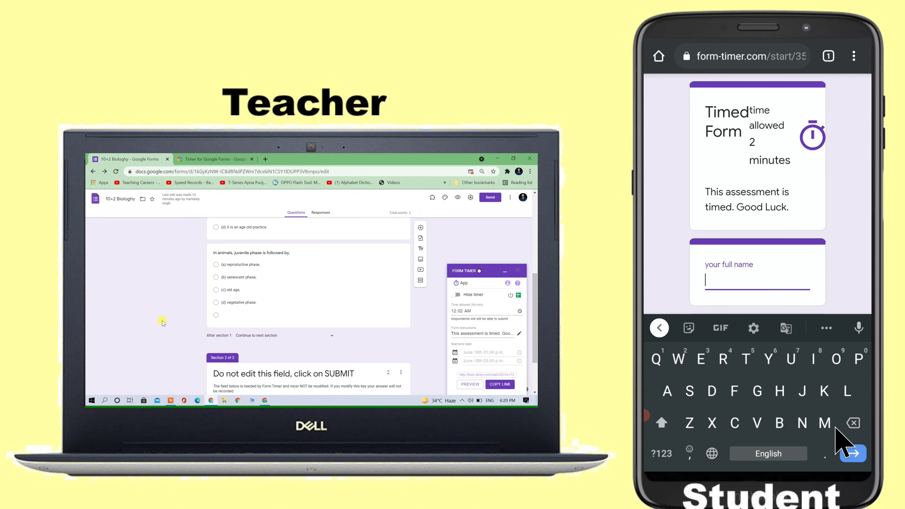
{"action": "left_click", "coordinate": [825, 423]}
{"action": "type", "text": "andeep"}
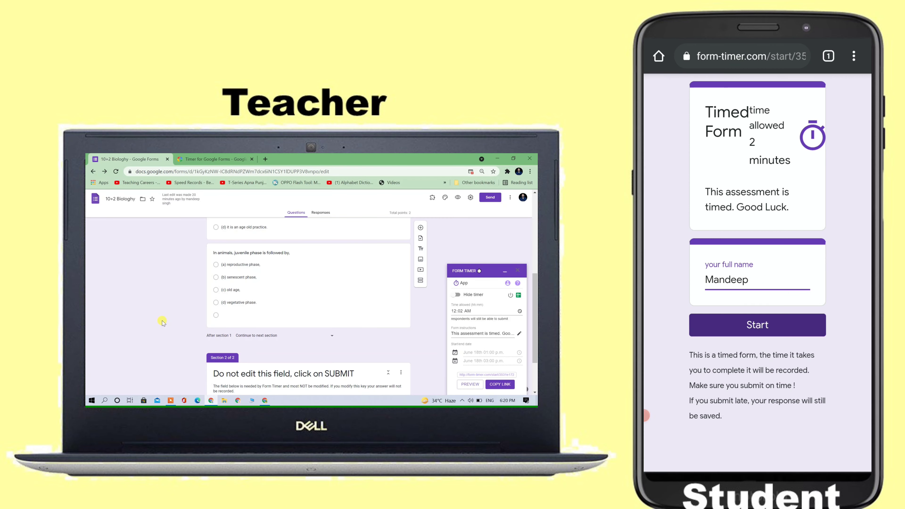
{"action": "left_click", "coordinate": [758, 325]}
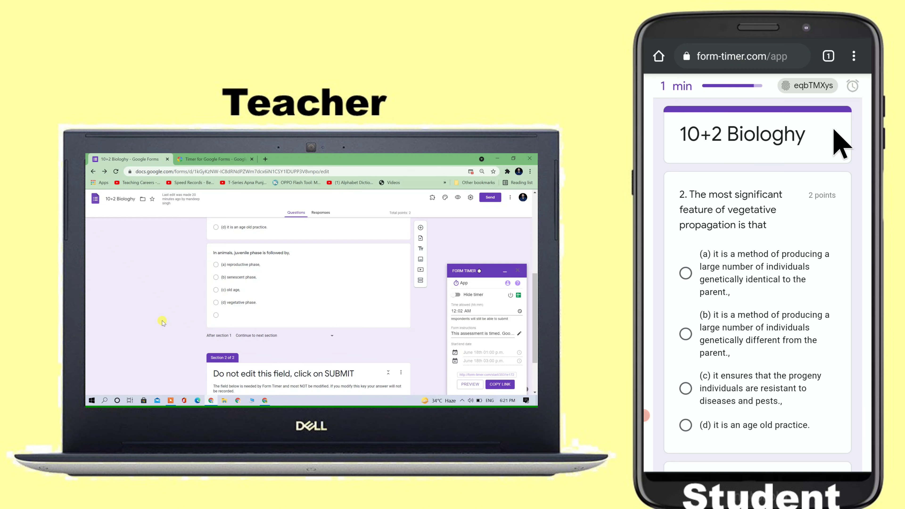
Answer the vegetative propagation question with option (a) and the juvenile phase question with (a) reproductive phase, and continue to the next section.
{"action": "left_click", "coordinate": [688, 273]}
{"action": "scroll", "coordinate": [830, 314], "scroll_direction": "down", "scroll_amount": 1}
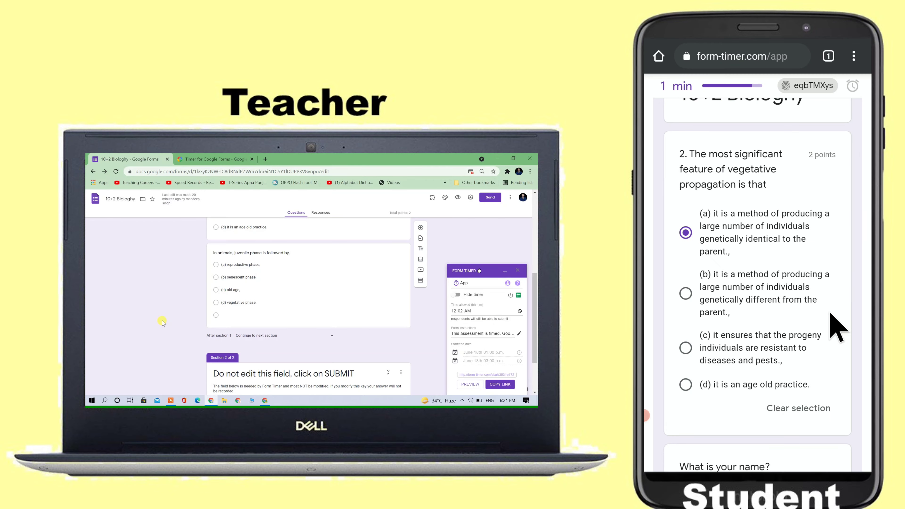
{"action": "scroll", "coordinate": [836, 324], "scroll_direction": "down", "scroll_amount": 5}
{"action": "left_click", "coordinate": [685, 404]}
{"action": "scroll", "coordinate": [707, 360], "scroll_direction": "down", "scroll_amount": 7}
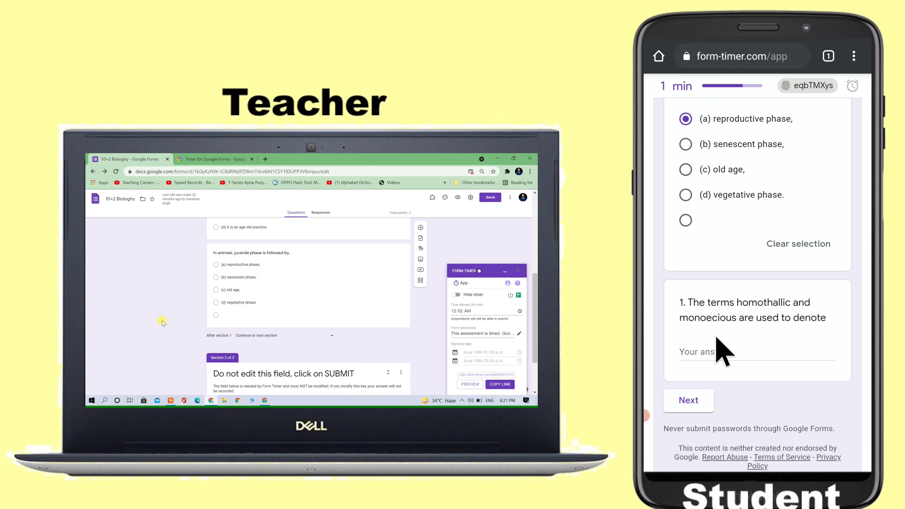
{"action": "scroll", "coordinate": [717, 338], "scroll_direction": "up", "scroll_amount": 15}
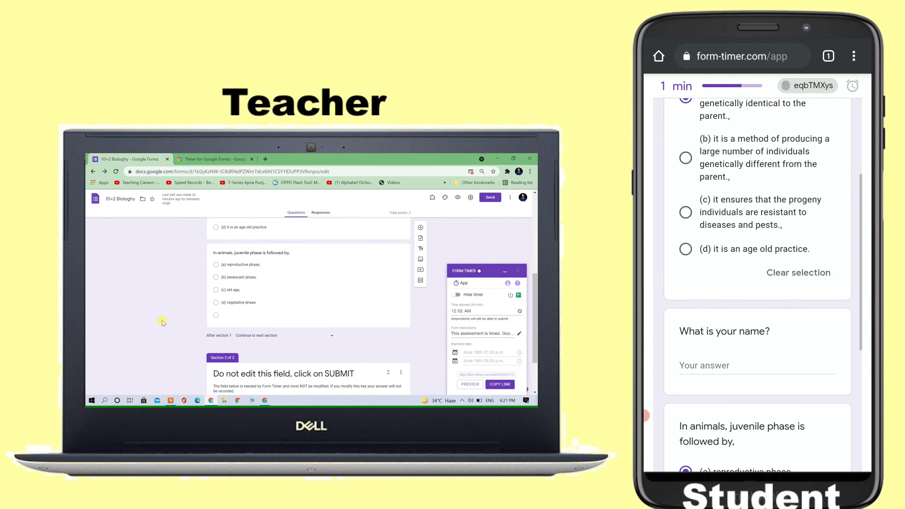
{"action": "scroll", "coordinate": [647, 441], "scroll_direction": "down", "scroll_amount": 13}
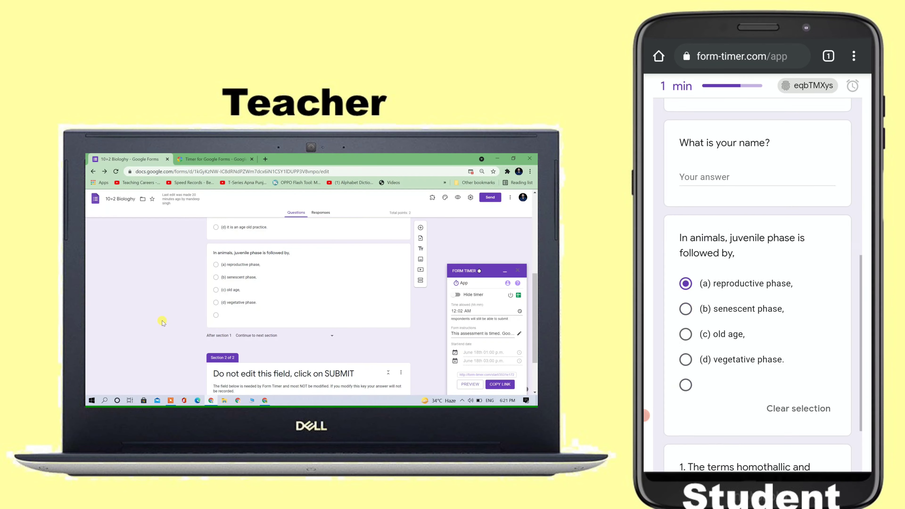
{"action": "scroll", "coordinate": [647, 441], "scroll_direction": "down", "scroll_amount": 2}
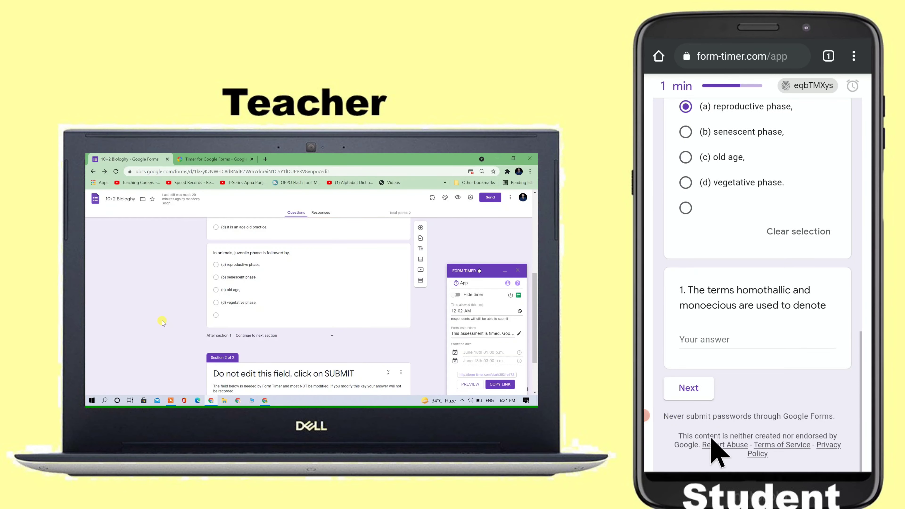
{"action": "left_click", "coordinate": [682, 390]}
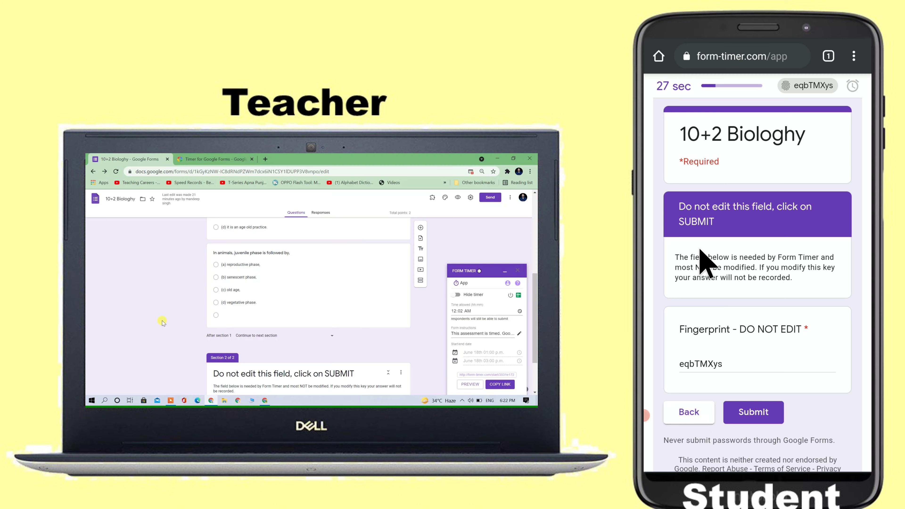
Go back to the questions, change the vegetative propagation answer to option (b), and dismiss the time-up alert.
{"action": "left_click", "coordinate": [689, 414]}
{"action": "left_click", "coordinate": [698, 303]}
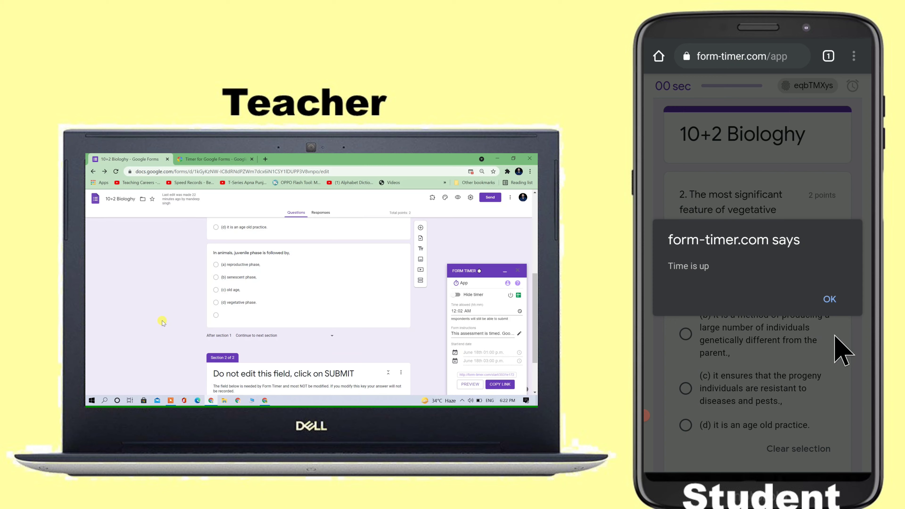
{"action": "left_click", "coordinate": [827, 300]}
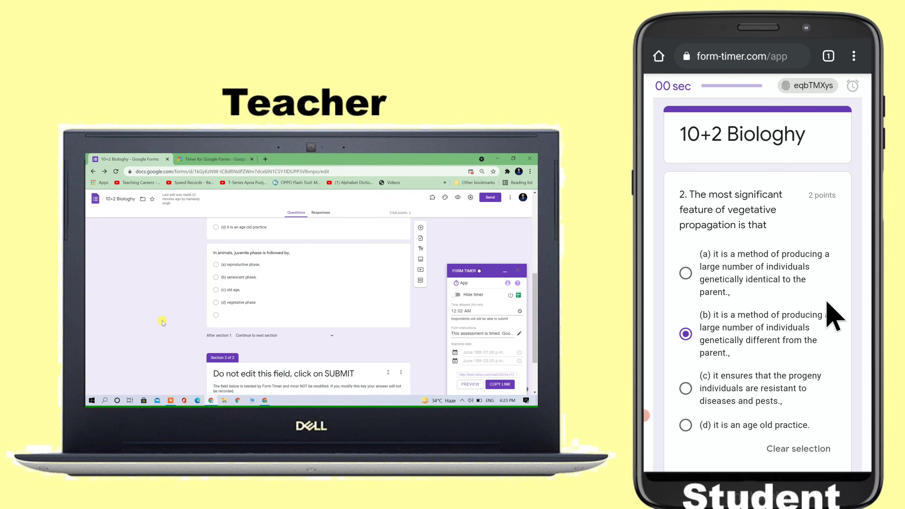
Answer the homothallic and monoecious question with "Abc" and submit the form.
{"action": "scroll", "coordinate": [834, 318], "scroll_direction": "down", "scroll_amount": 10}
{"action": "left_click", "coordinate": [713, 334]}
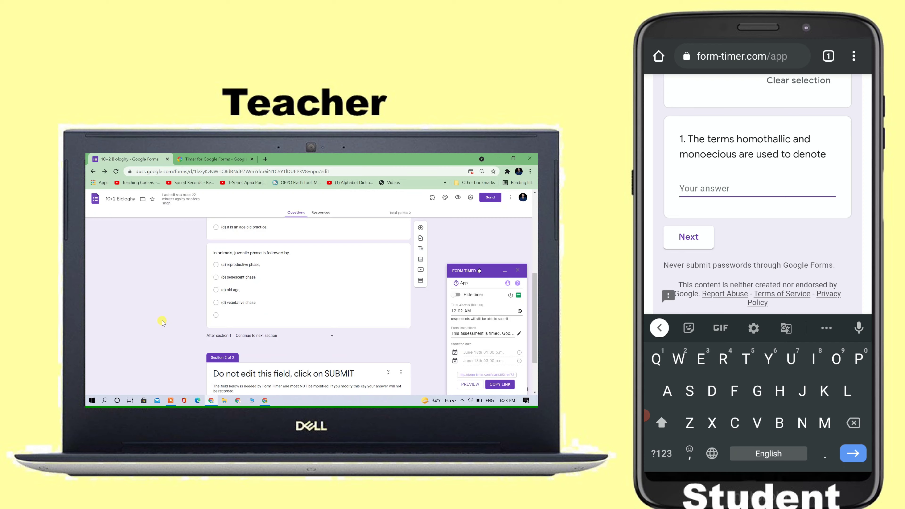
{"action": "type", "text": "Abc"}
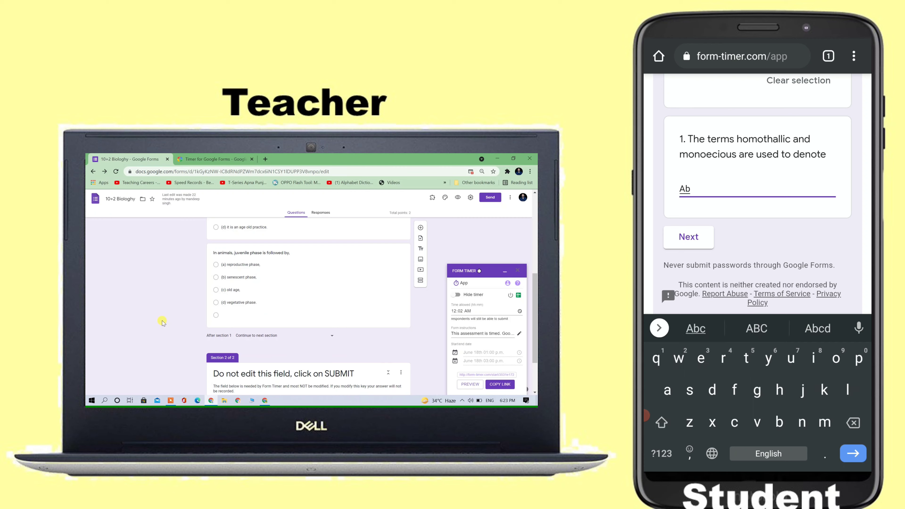
{"action": "left_click", "coordinate": [680, 238]}
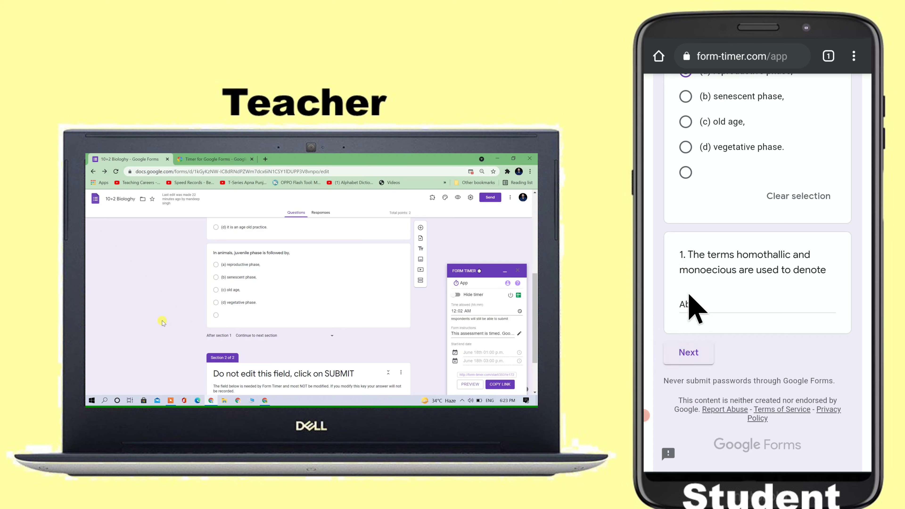
{"action": "left_click", "coordinate": [682, 352]}
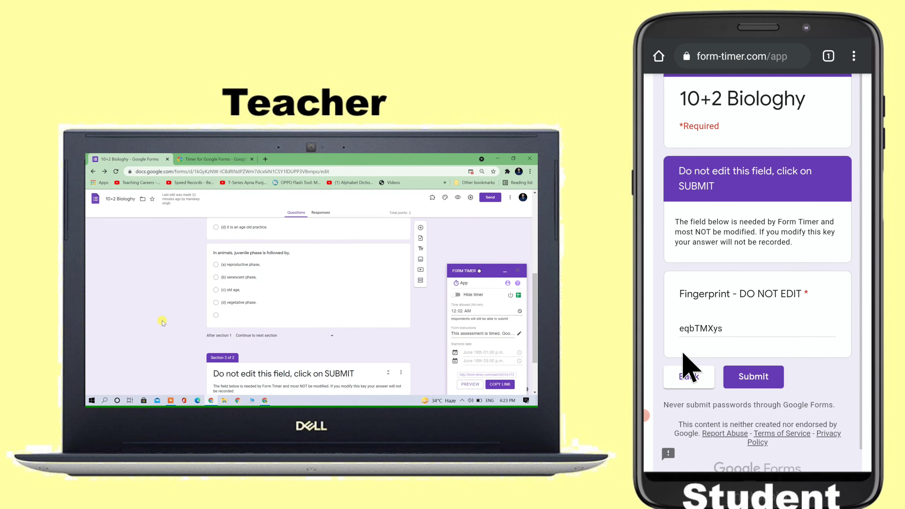
{"action": "left_click", "coordinate": [748, 374]}
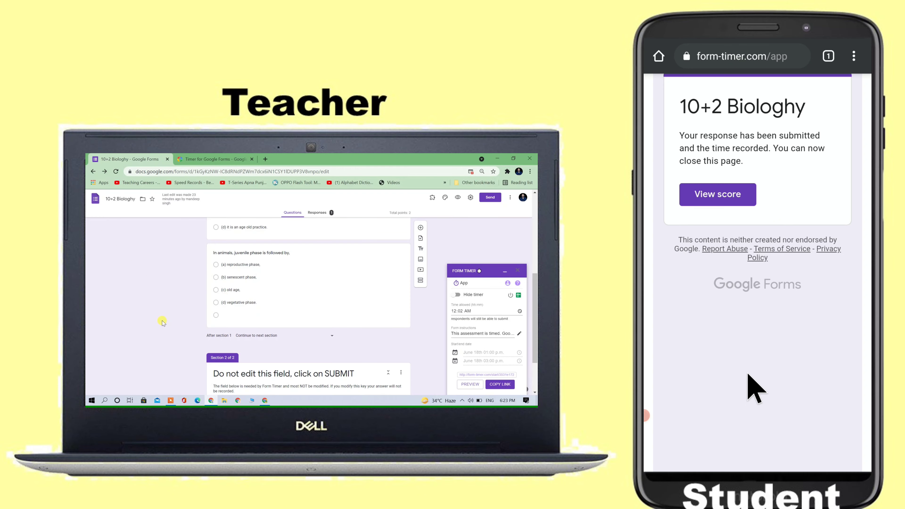
In the teacher's form editor, show the form's responses and open the Form Timer results in Google Sheets.
{"action": "scroll", "coordinate": [755, 388], "scroll_direction": "up", "scroll_amount": 1}
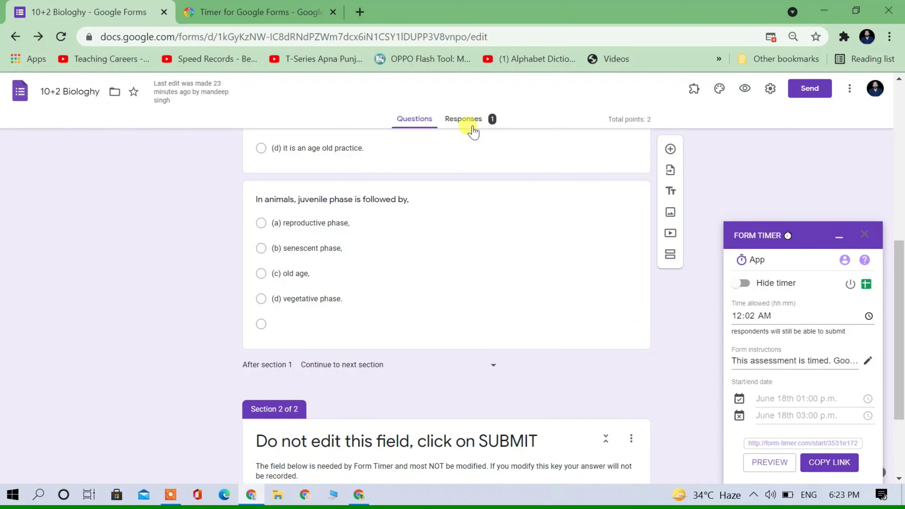
{"action": "left_click", "coordinate": [471, 124]}
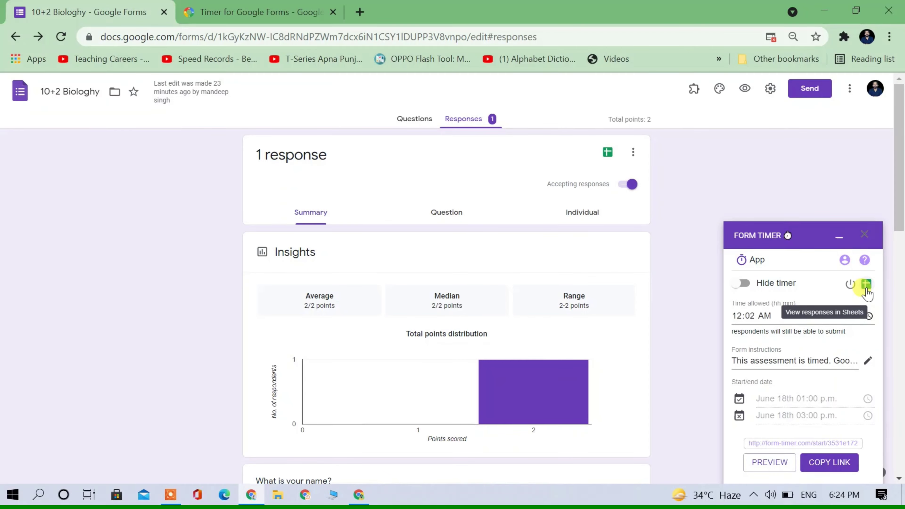
{"action": "left_click", "coordinate": [866, 284]}
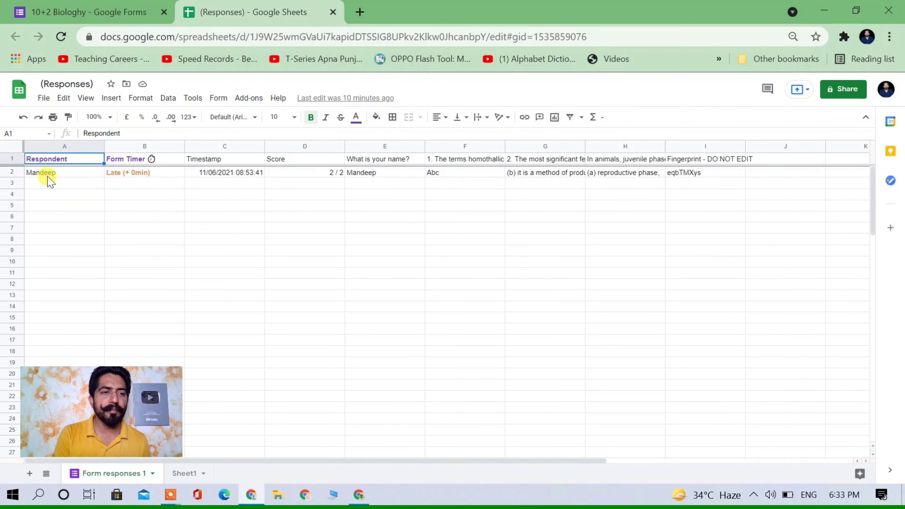